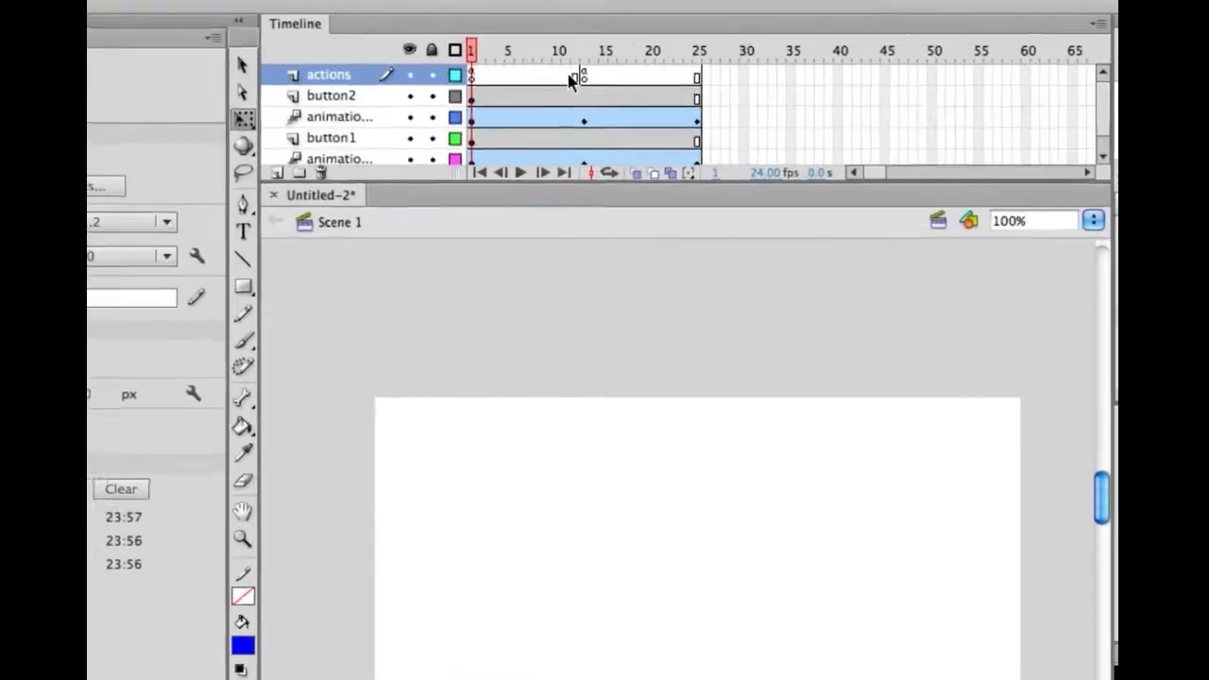
# Bring up the script of frame 13 on the actions layer in an enlarged Actions window above the stage.
pyautogui.click(585, 77)
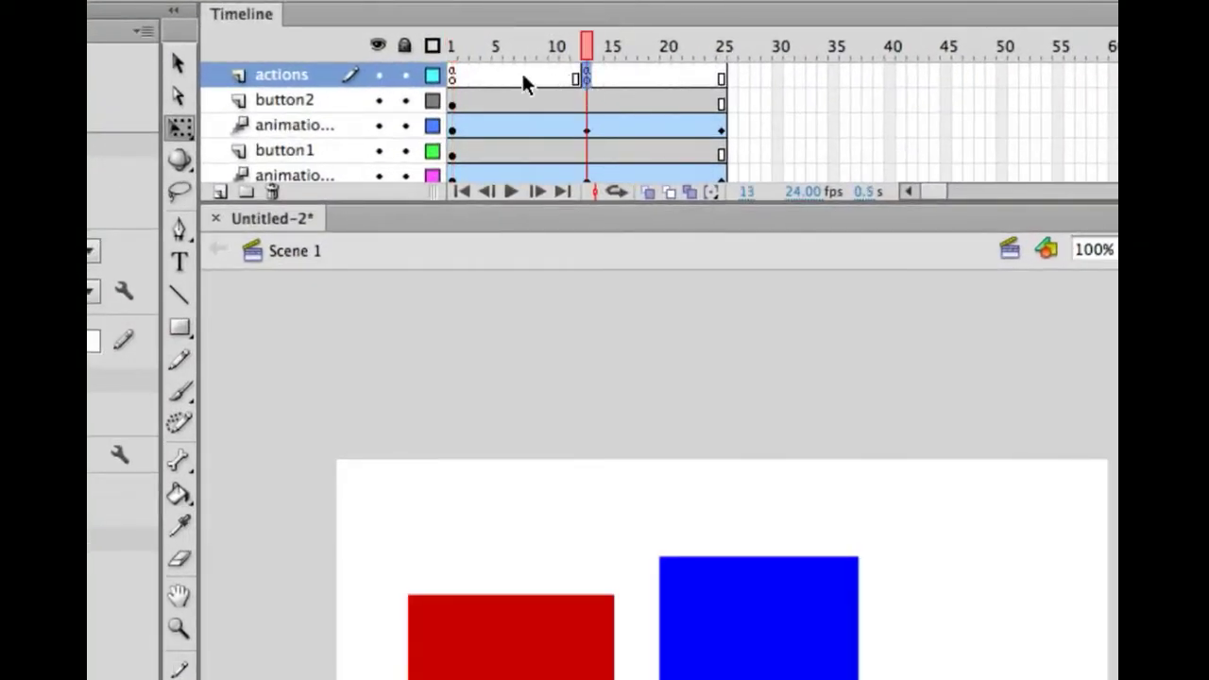
pyautogui.click(452, 76)
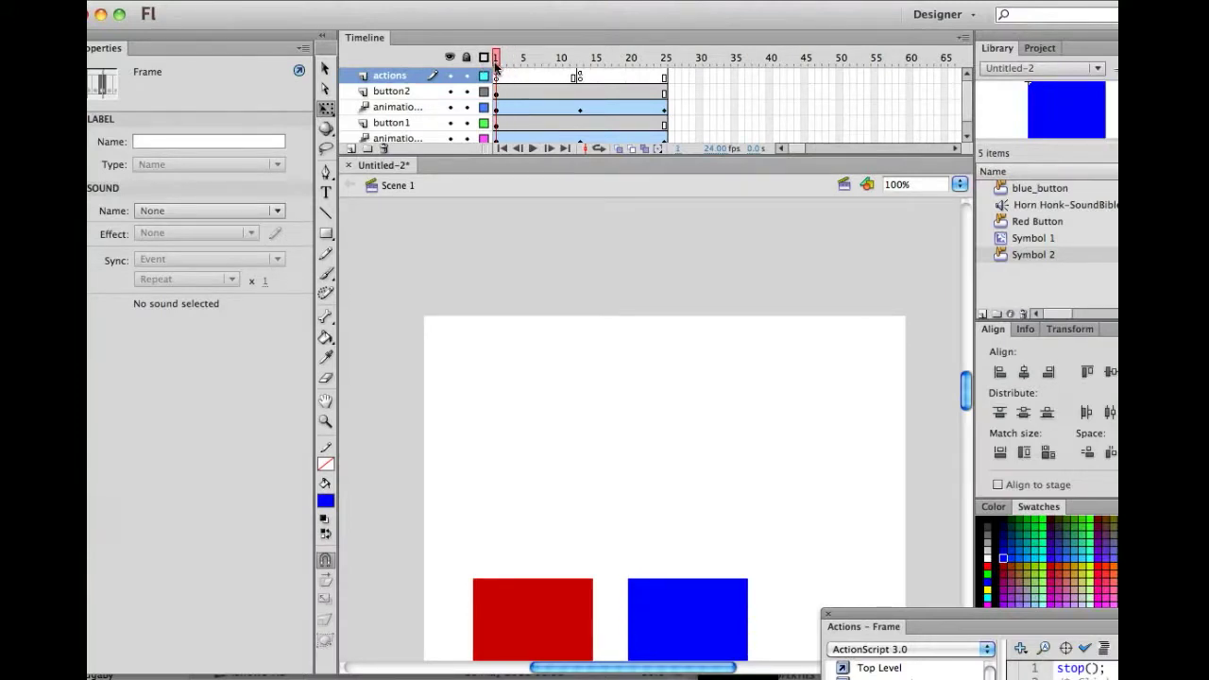
pyautogui.click(494, 61)
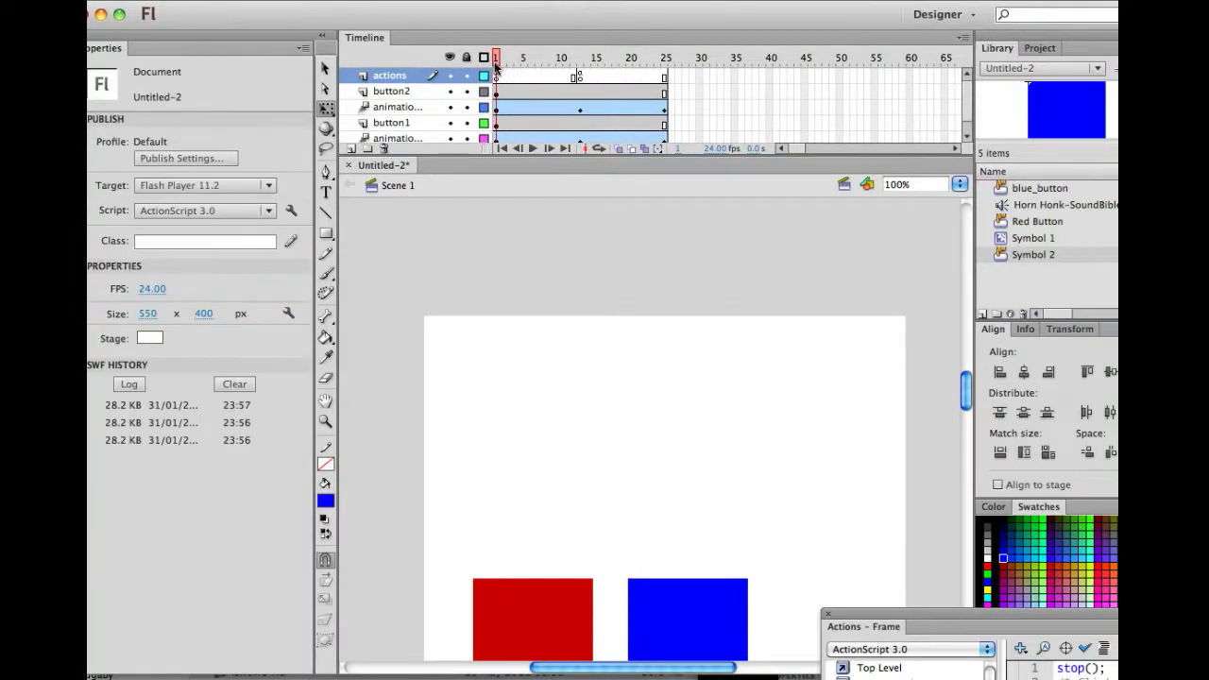
pyautogui.click(580, 77)
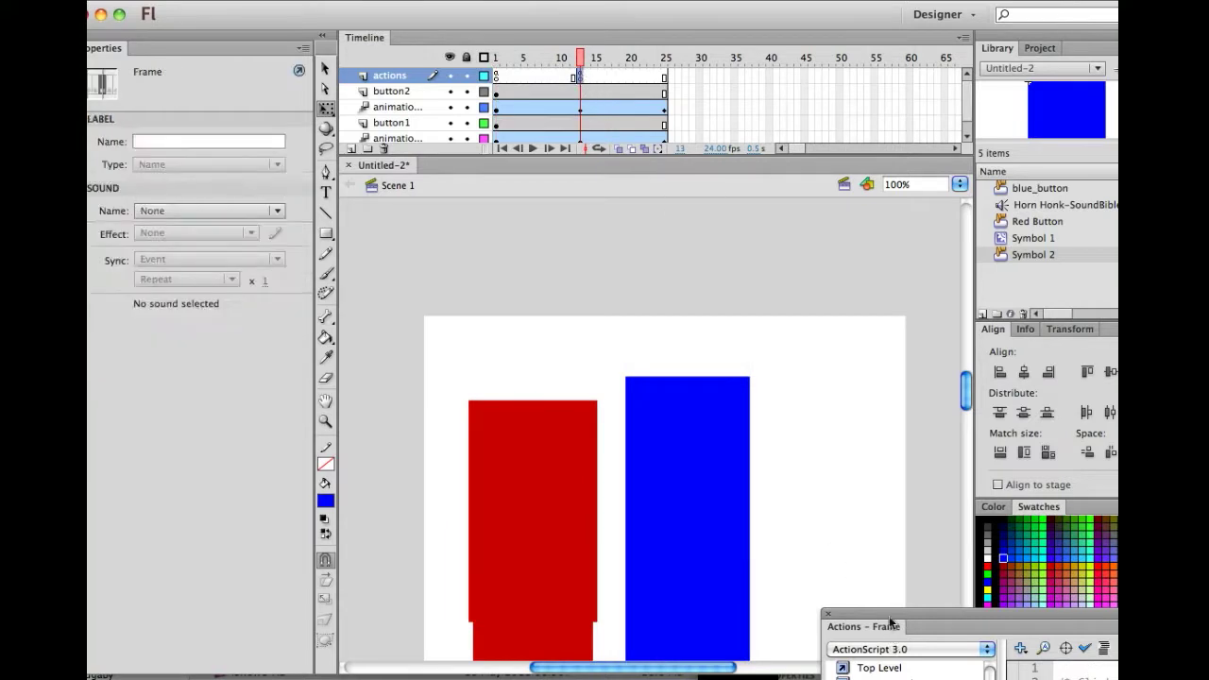
pyautogui.moveTo(891, 611); pyautogui.dragTo(771, 262)
pyautogui.moveTo(696, 197); pyautogui.dragTo(555, 159)
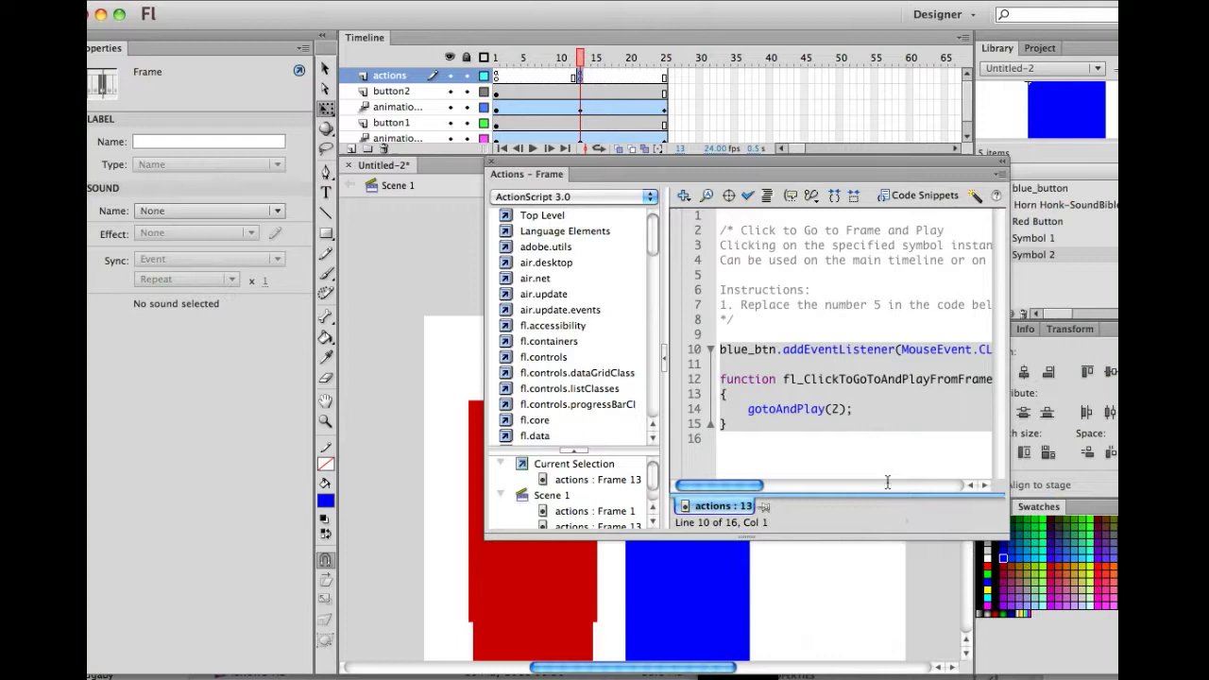
pyautogui.moveTo(744, 484)
pyautogui.mouseDown()
pyautogui.moveTo(775, 483)
pyautogui.moveTo(727, 470)
pyautogui.mouseUp()
pyautogui.moveTo(1005, 540); pyautogui.dragTo(1081, 571)
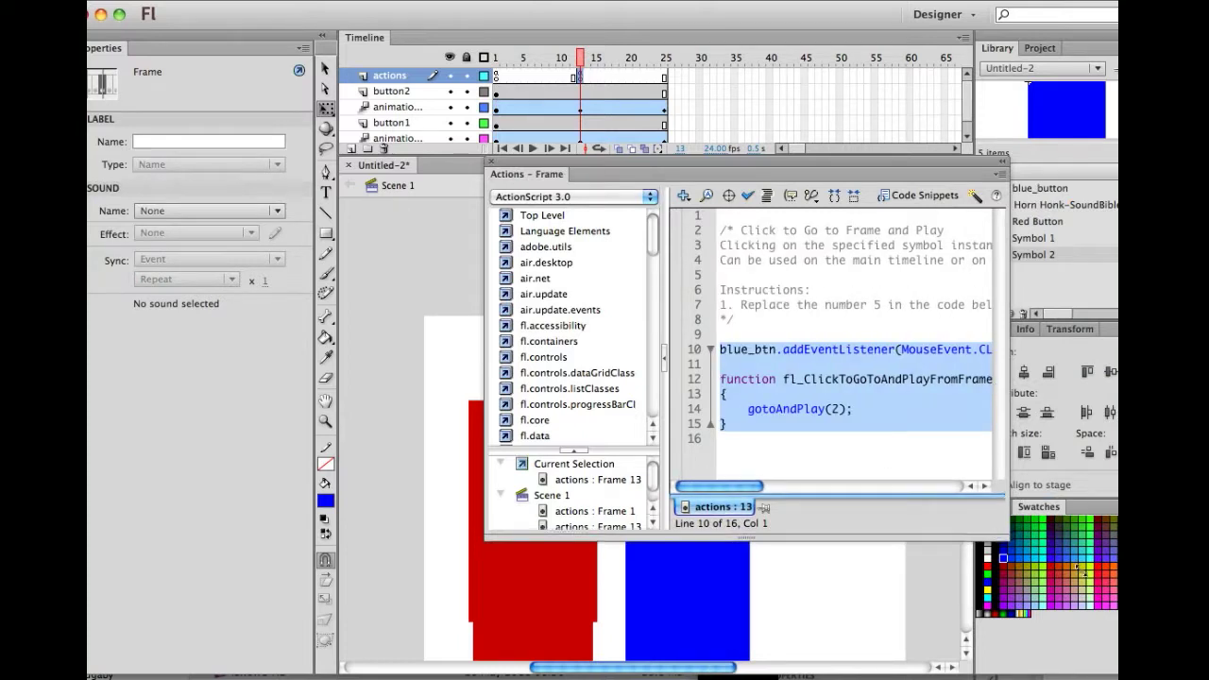
# Delete the comment block from the frame 13 script, and cut the blue_btn click listener with its fl_ClickToGoToAndPlayFromFrame_2 function.
pyautogui.moveTo(729, 322); pyautogui.dragTo(711, 216)
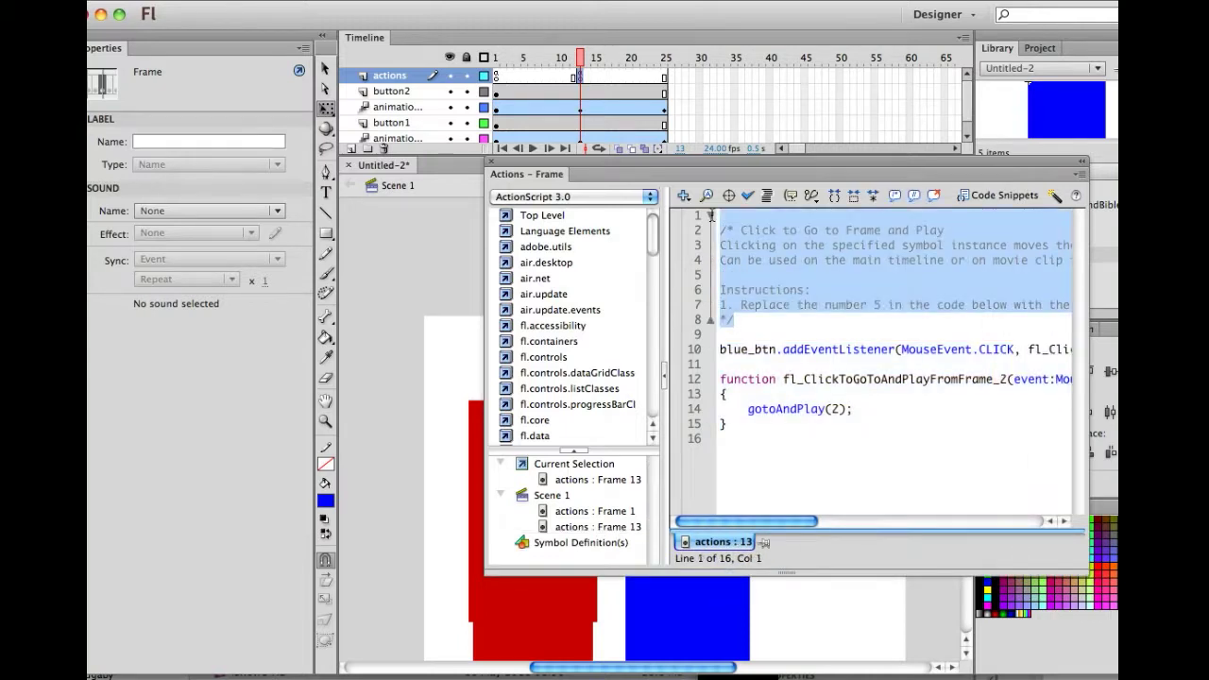
pyautogui.press('Delete')
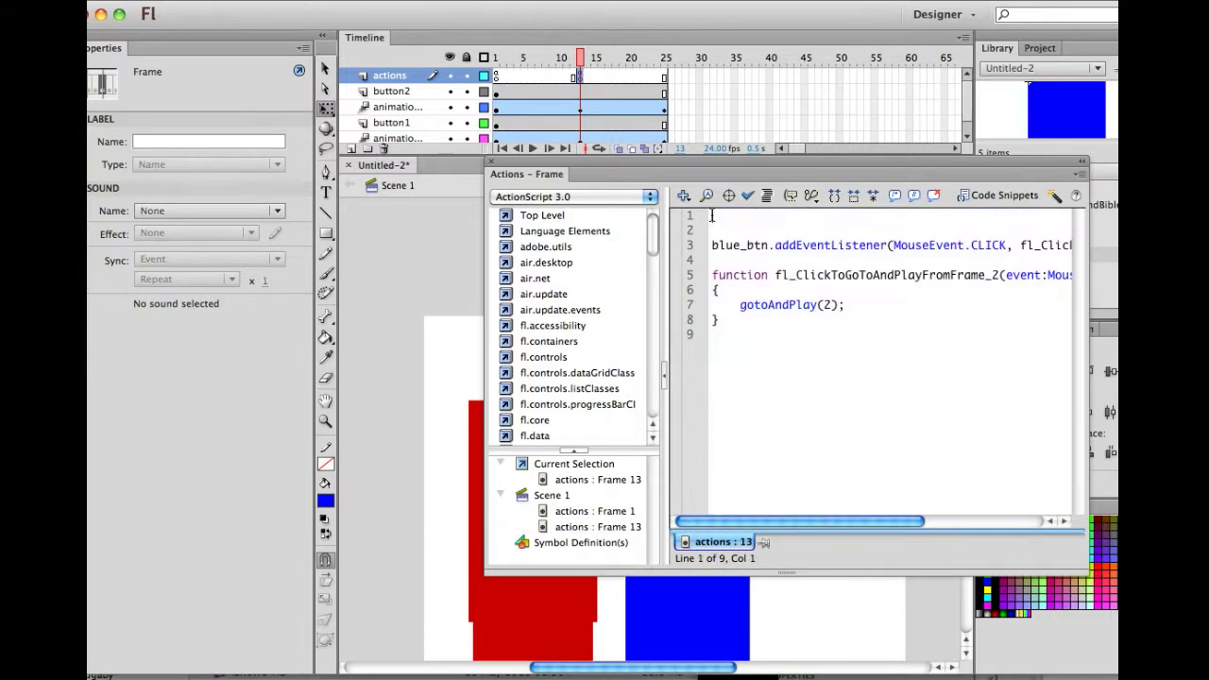
pyautogui.click(716, 320)
pyautogui.moveTo(737, 341); pyautogui.dragTo(715, 230)
pyautogui.press('super+c')
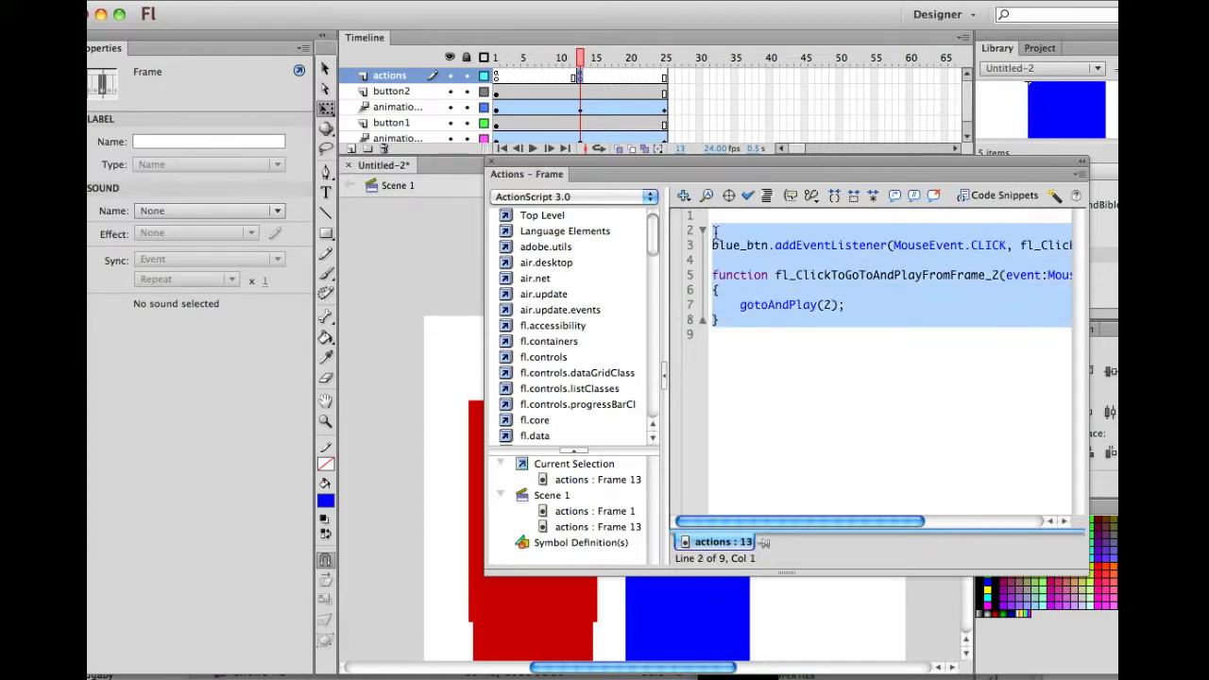
pyautogui.press('BackSpace')
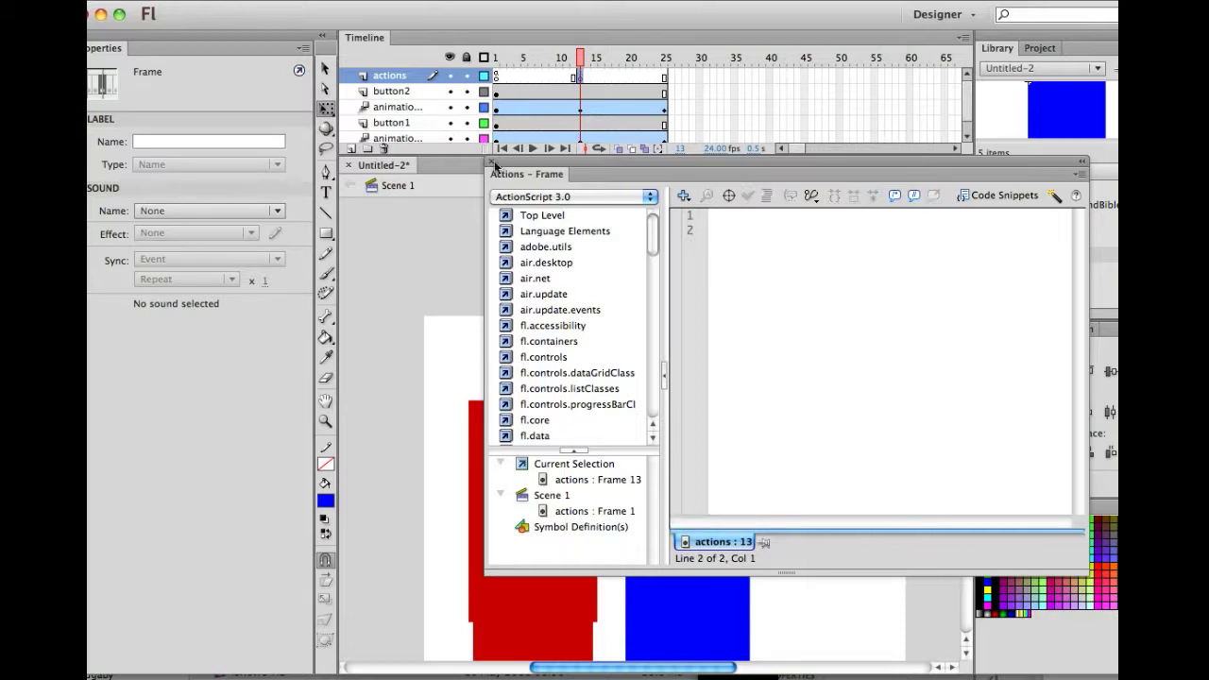
pyautogui.click(491, 163)
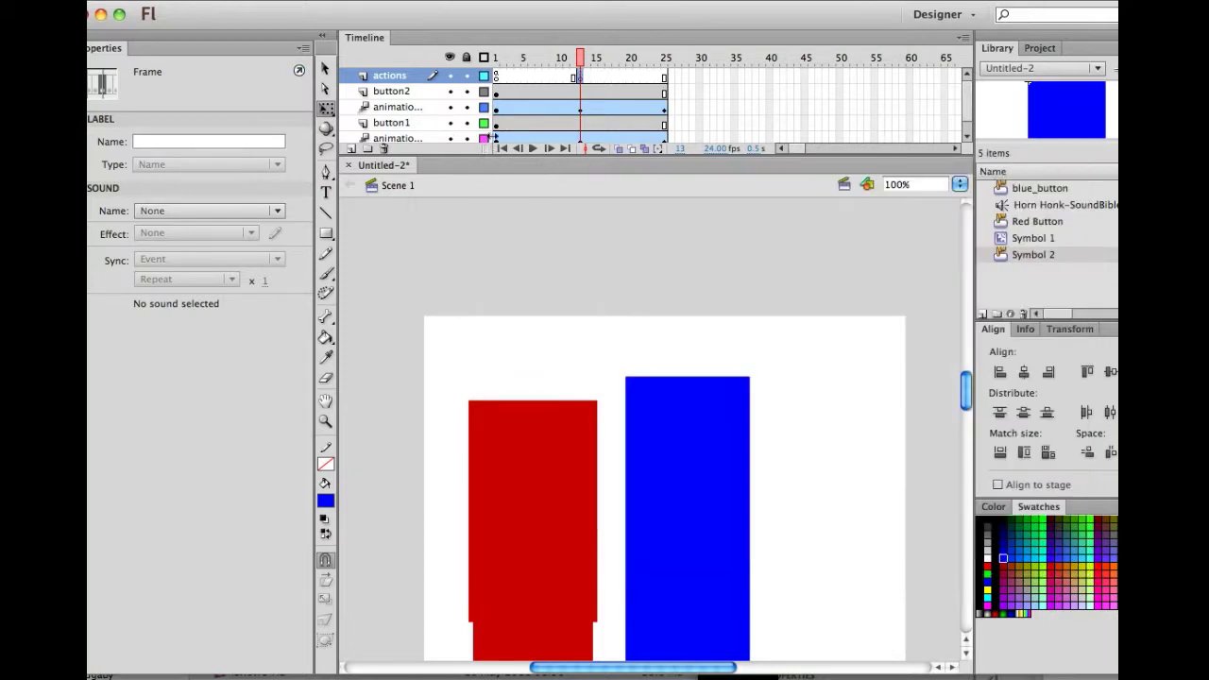
# Paste the blue_btn listener and function below the red button's function in the actions layer's frame 1 script, leaving a blank line between them.
pyautogui.click(495, 77)
pyautogui.doubleClick(496, 79)
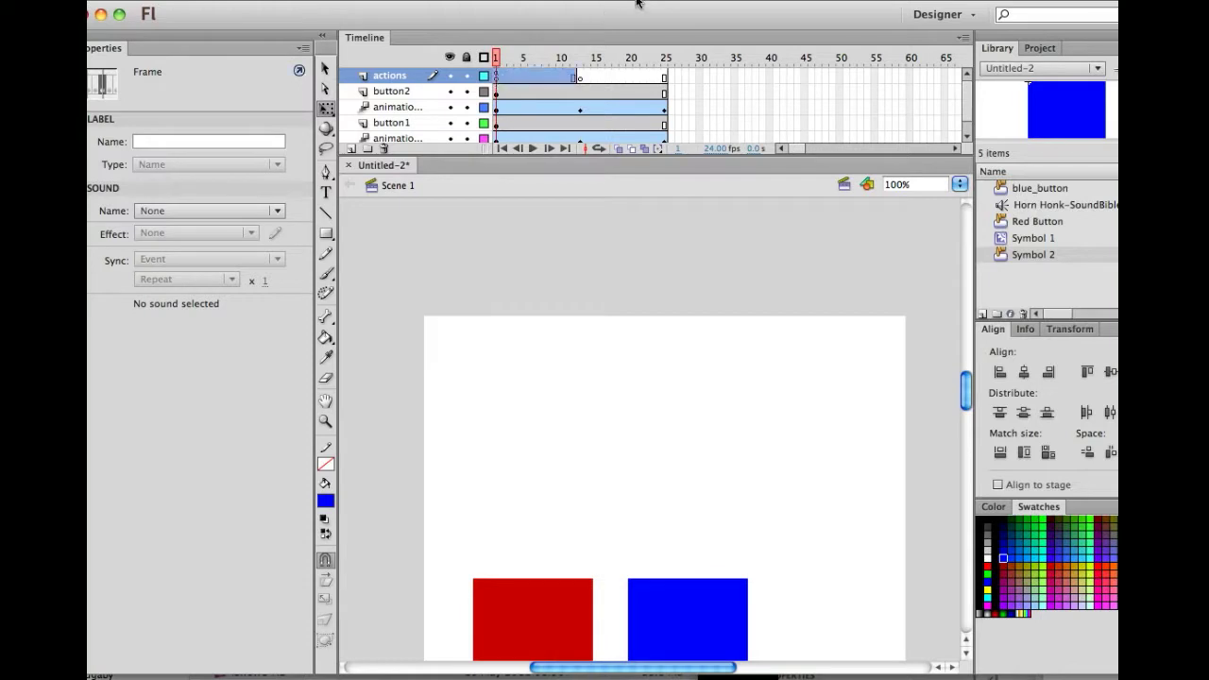
pyautogui.click(488, 266)
pyautogui.click(495, 80)
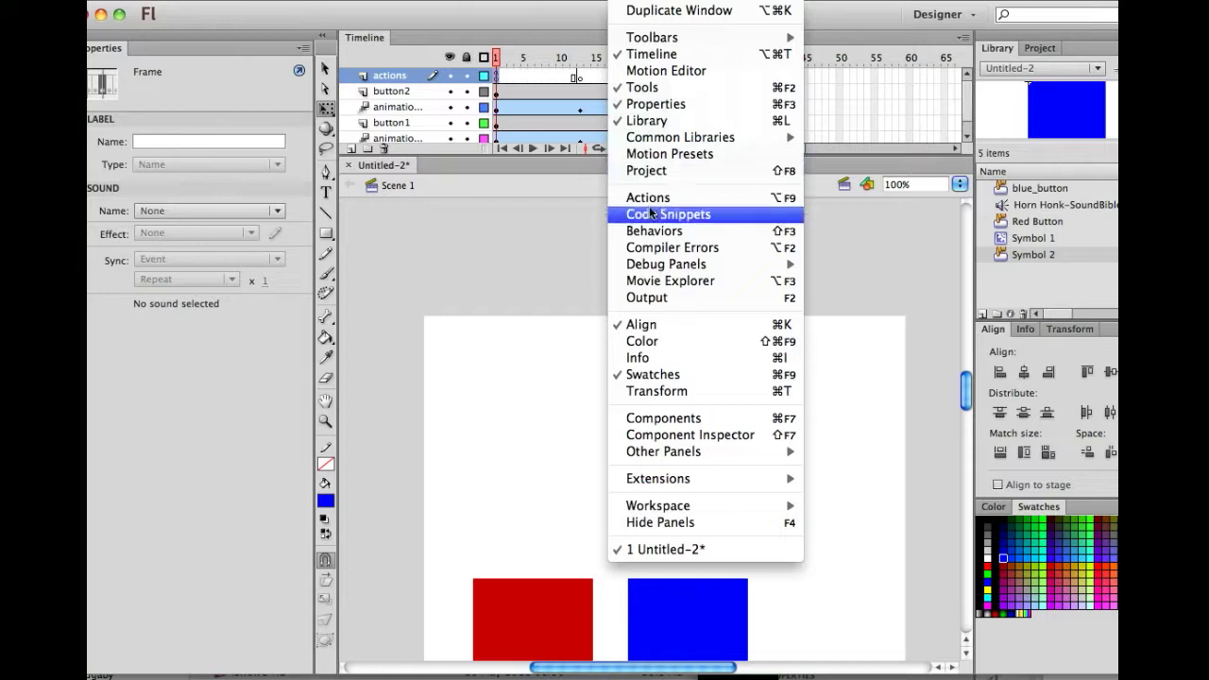
pyautogui.click(649, 198)
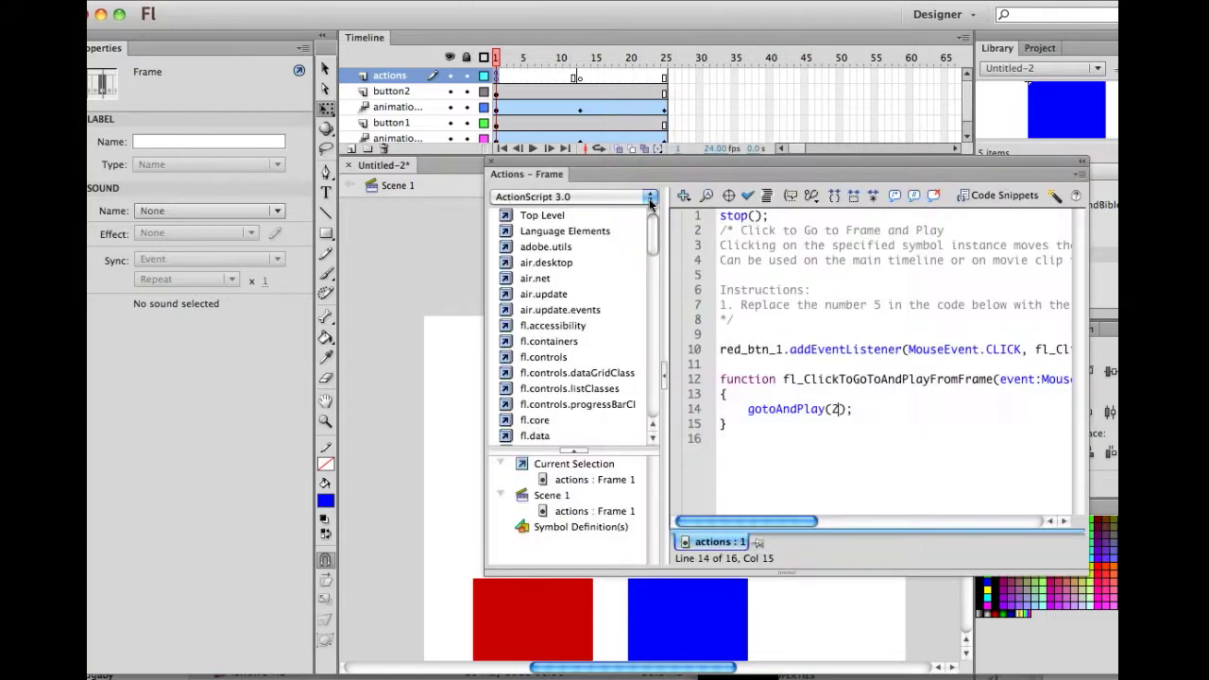
pyautogui.click(728, 426)
pyautogui.press('Return')
pyautogui.press('Return')
pyautogui.press('super+v')
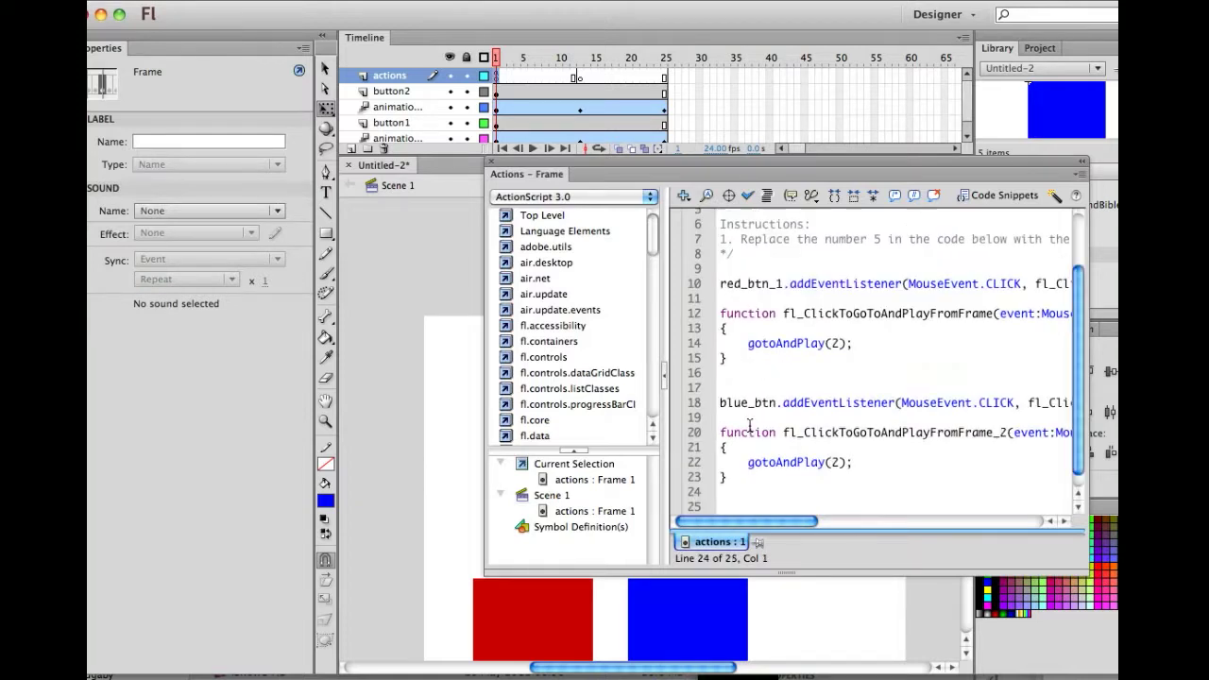
pyautogui.click(425, 274)
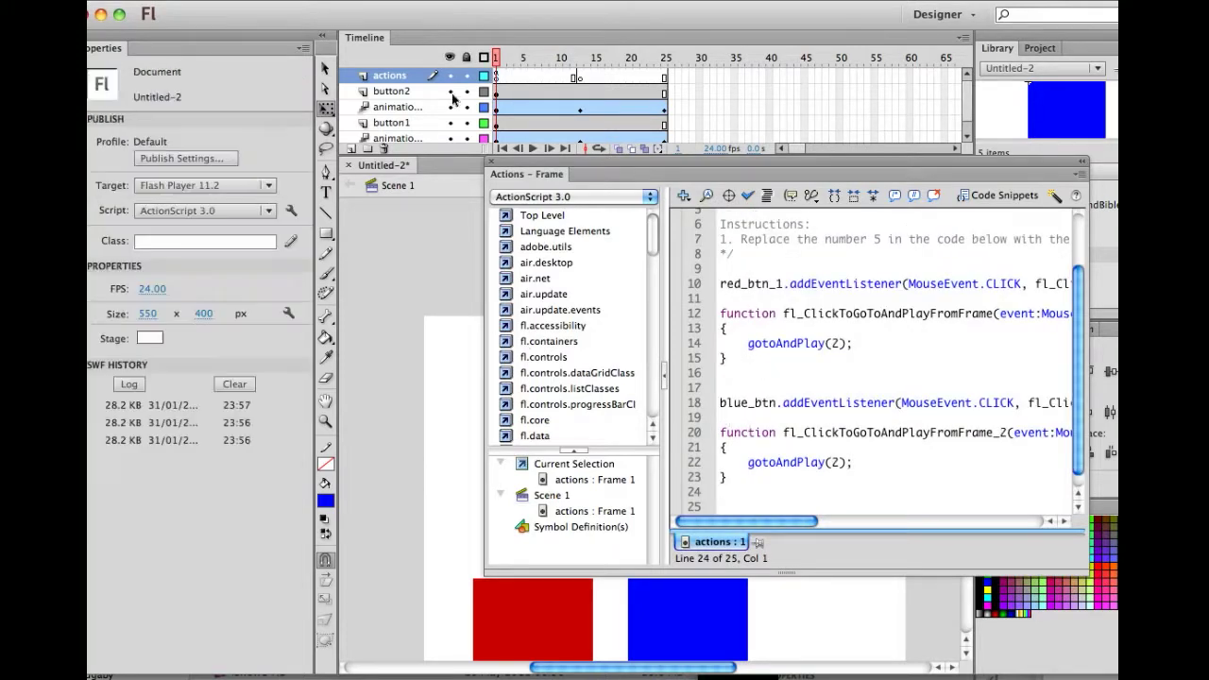
pyautogui.click(491, 163)
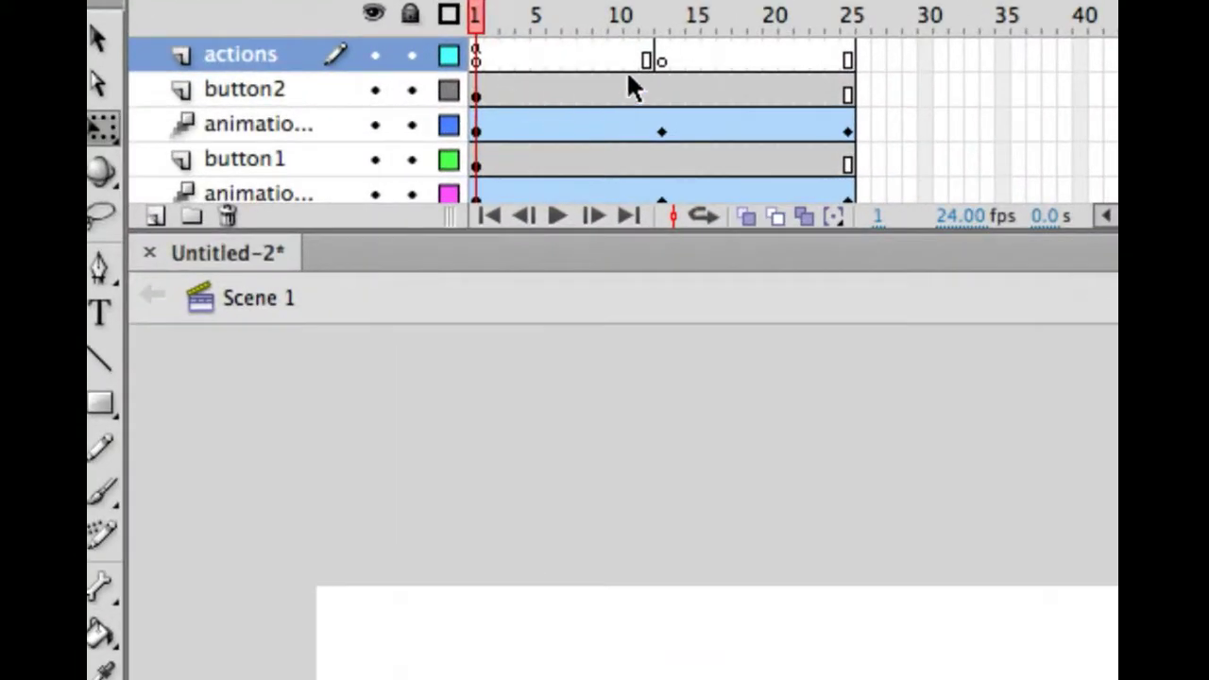
# Test the movie from the actions layer's frame 1 to check both button animations, and close the preview.
pyautogui.click(662, 63)
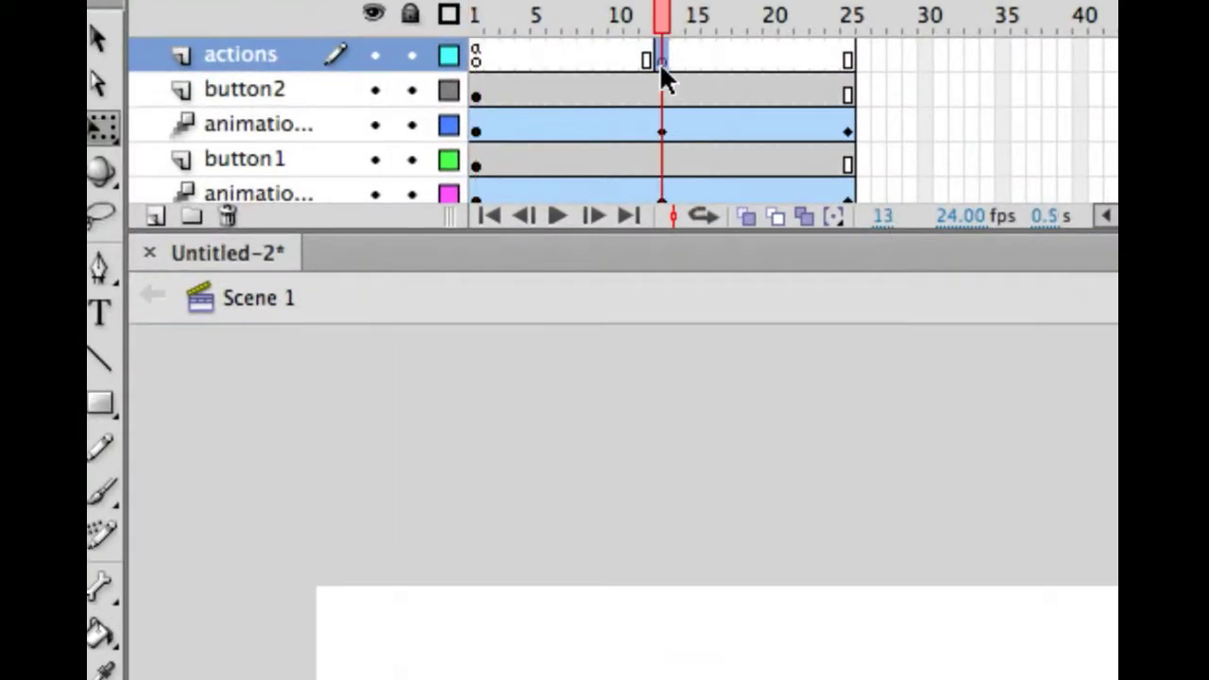
pyautogui.click(475, 54)
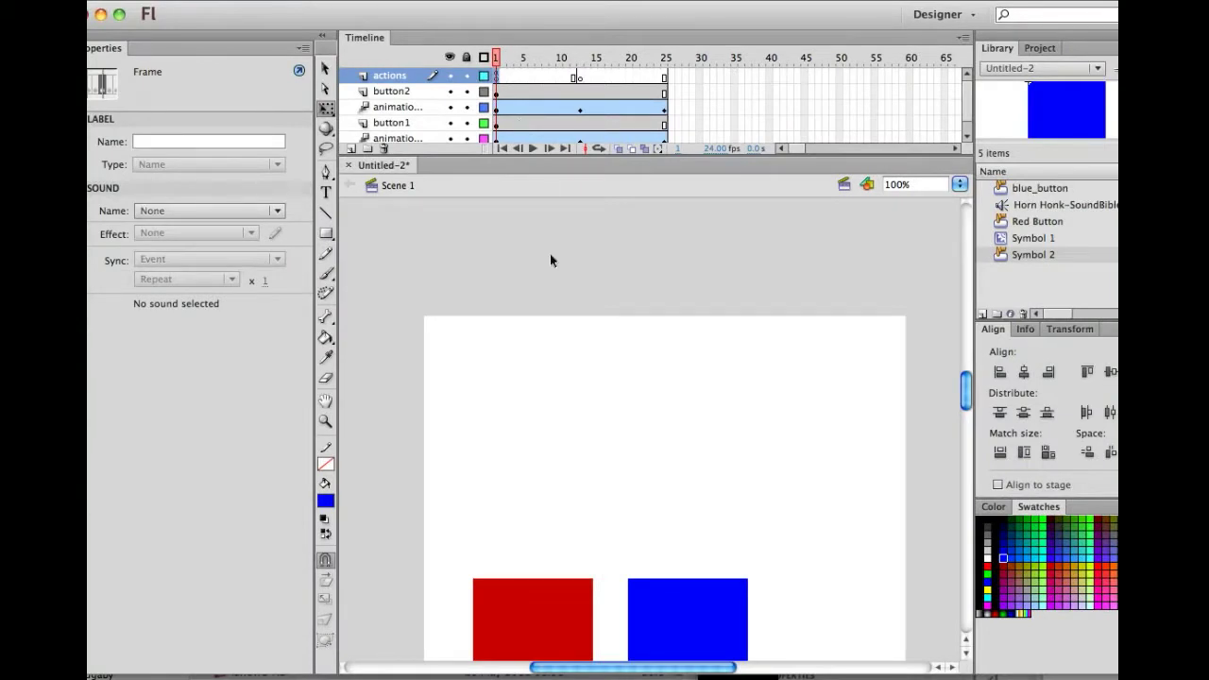
pyautogui.press('super+Return')
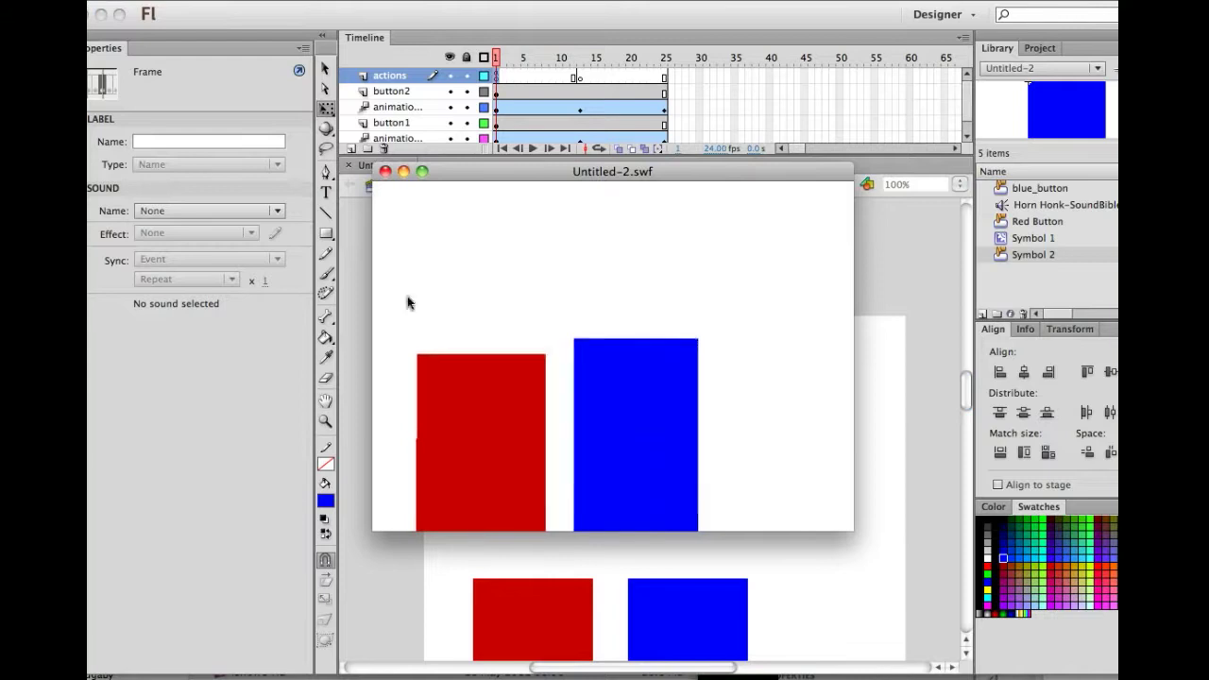
pyautogui.click(385, 172)
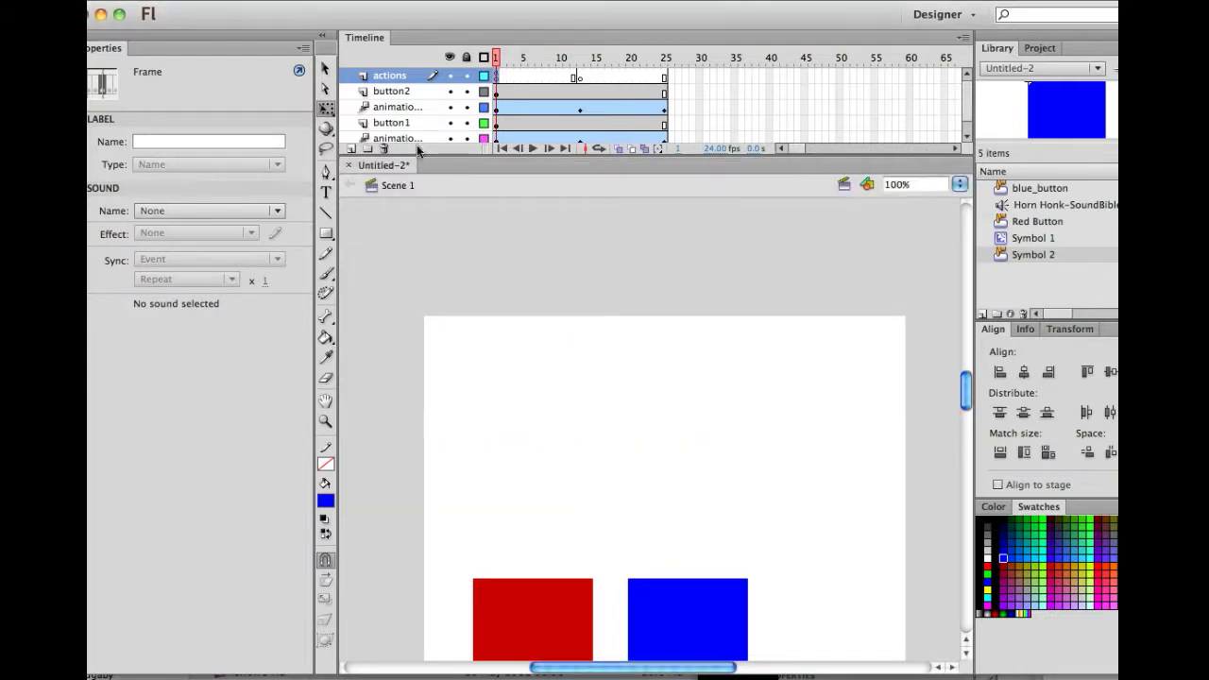
# Widen the timeline's layer name column until the animation layers' full names fit.
pyautogui.moveTo(499, 68)
pyautogui.mouseDown()
pyautogui.moveTo(661, 75)
pyautogui.moveTo(499, 76)
pyautogui.mouseUp()
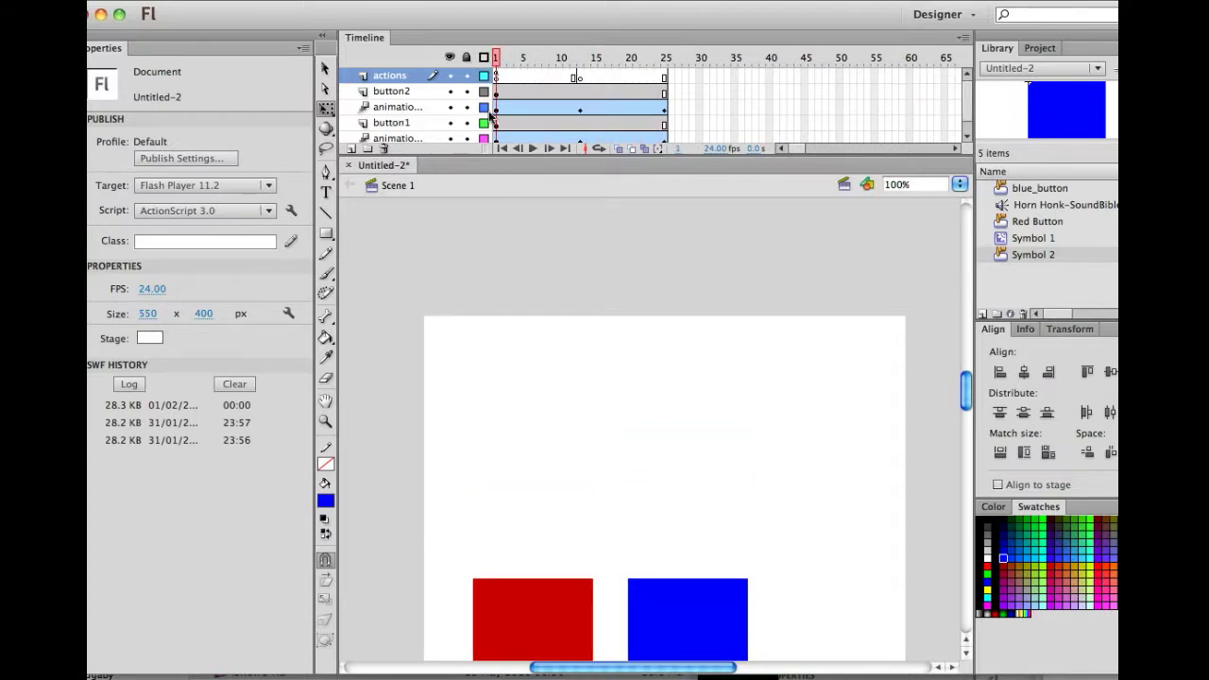
pyautogui.moveTo(490, 102); pyautogui.dragTo(523, 105)
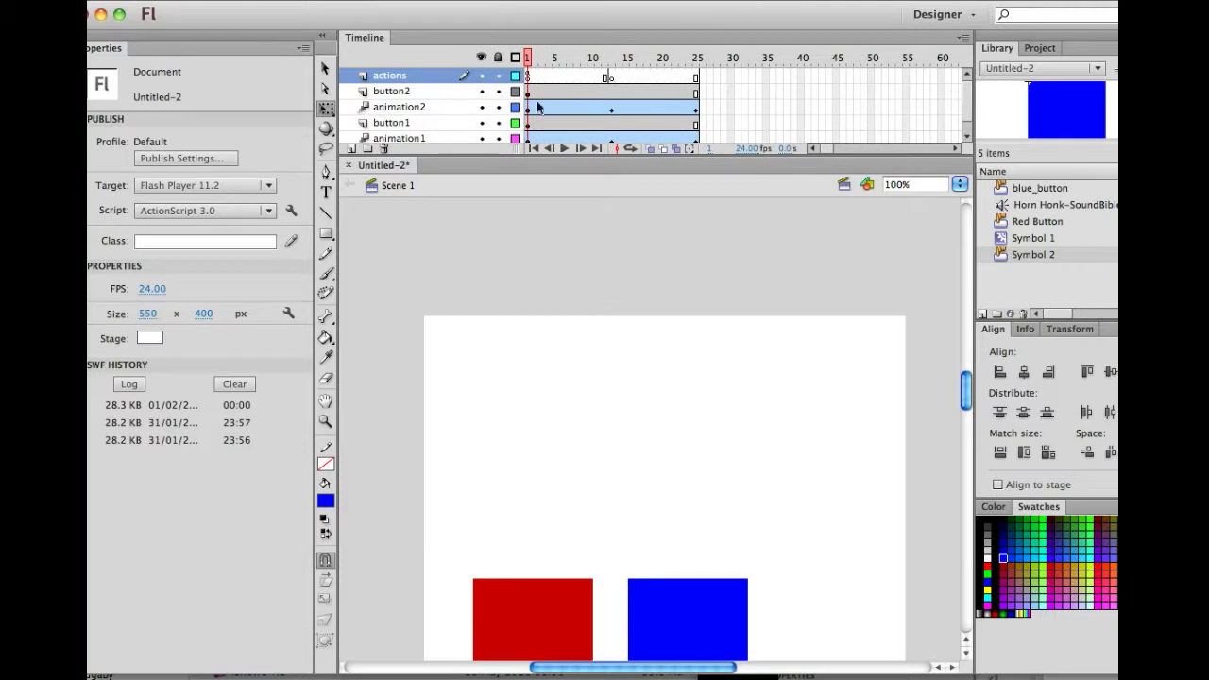
pyautogui.click(528, 112)
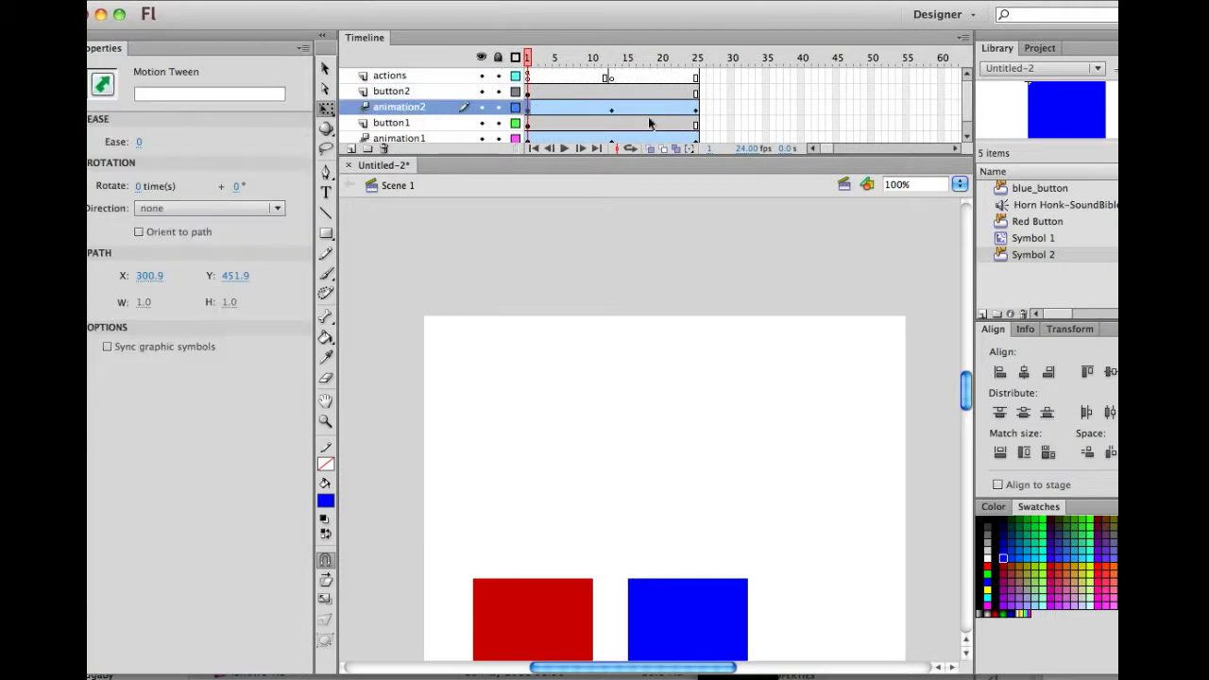
pyautogui.click(696, 111)
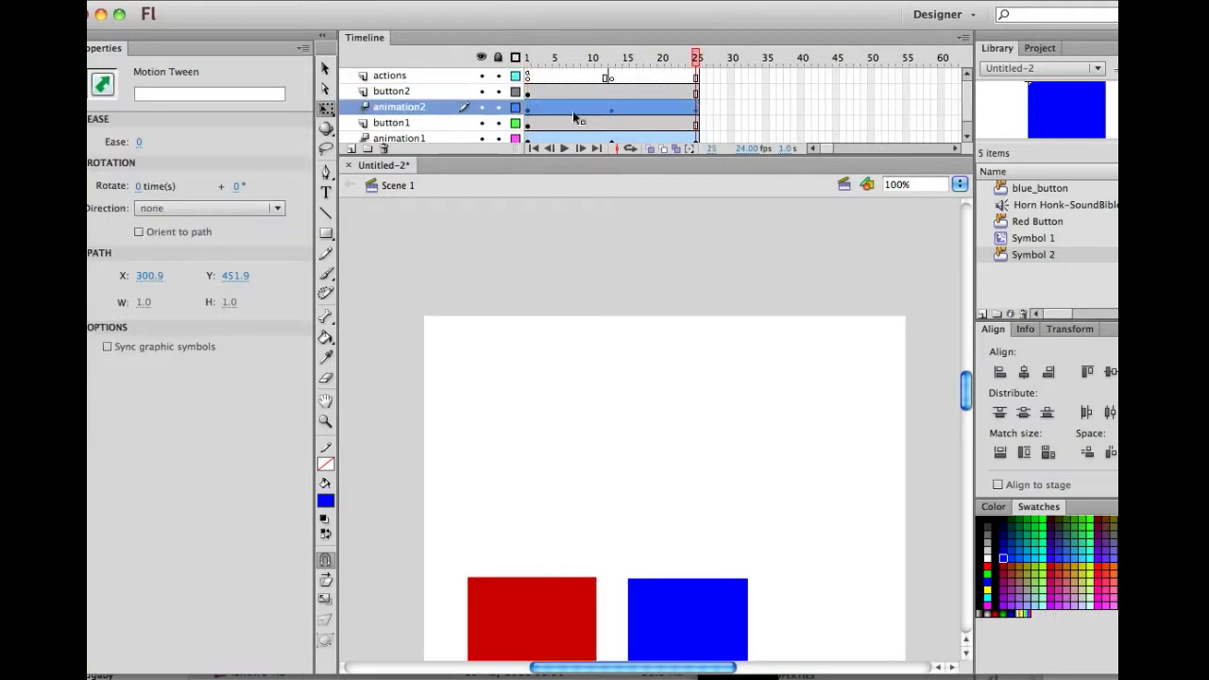
pyautogui.moveTo(571, 109); pyautogui.dragTo(773, 111)
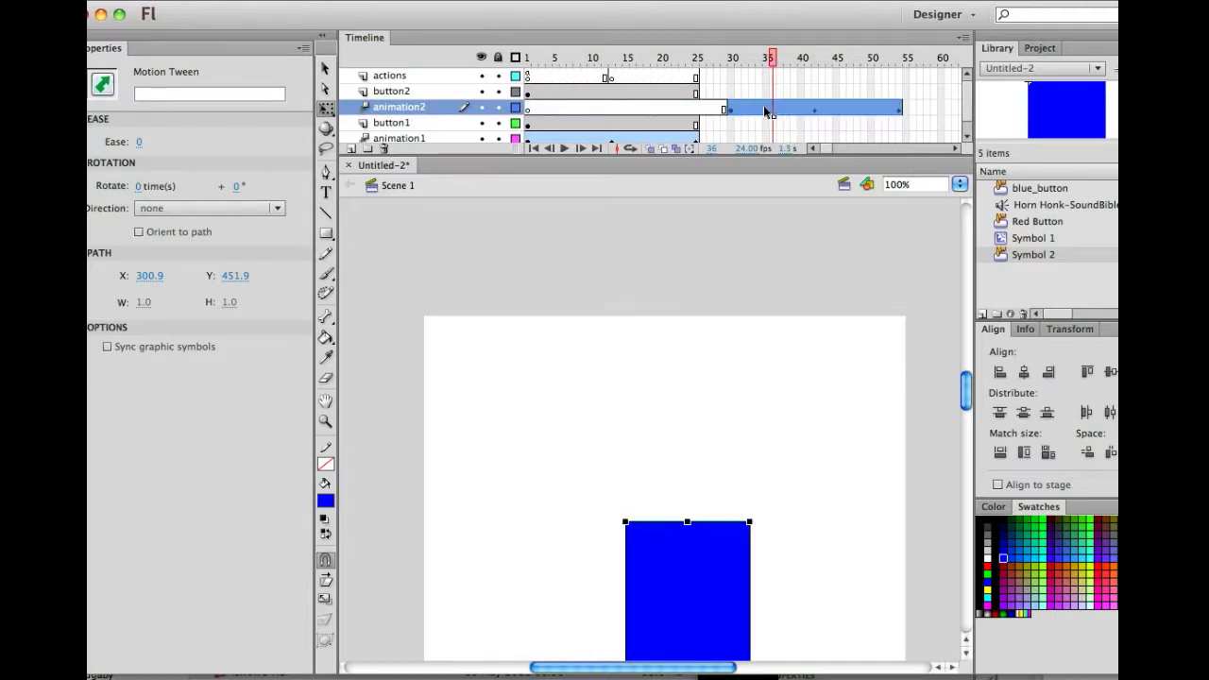
pyautogui.hotkey('ctrl', 'z')
pyautogui.click(736, 111)
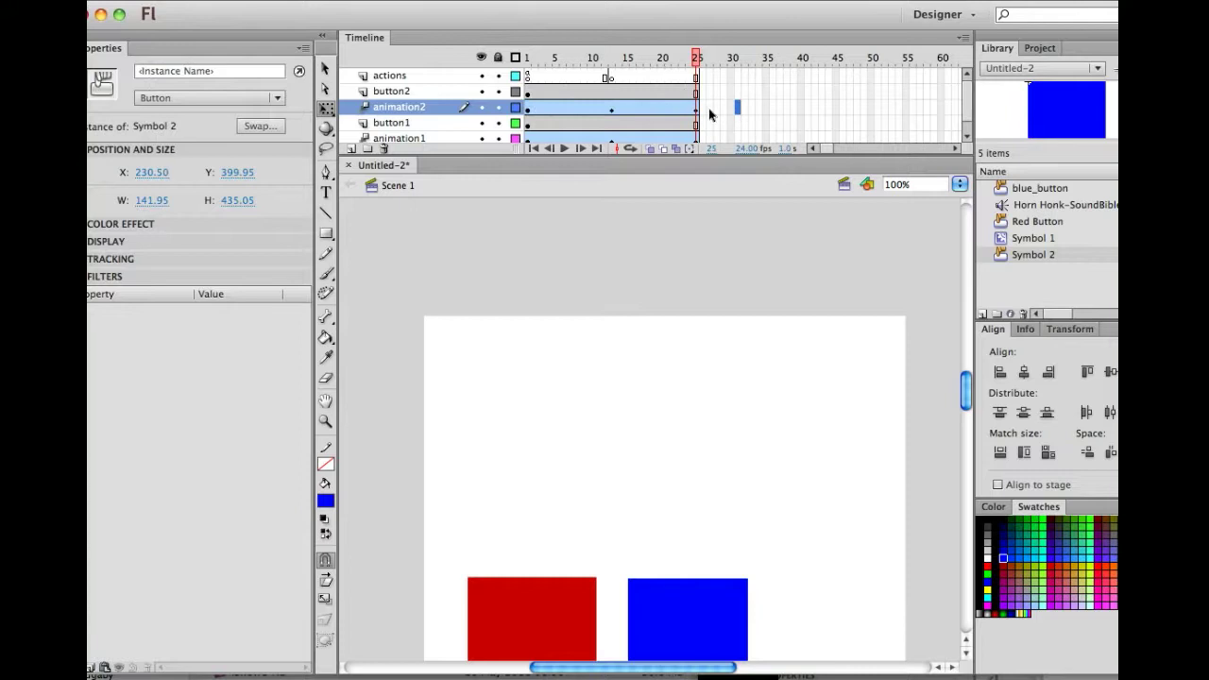
# Move the whole motion tween on the animation2 layer so it spans frames 30 to 54.
pyautogui.click(529, 111)
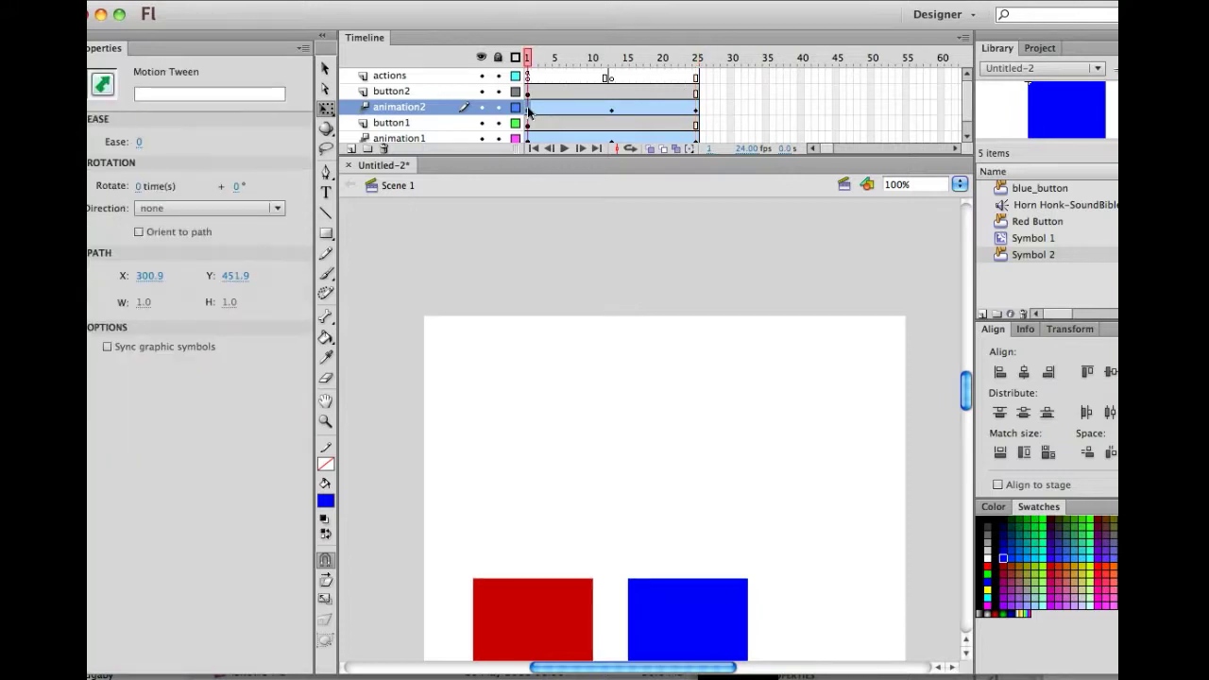
pyautogui.click(695, 111)
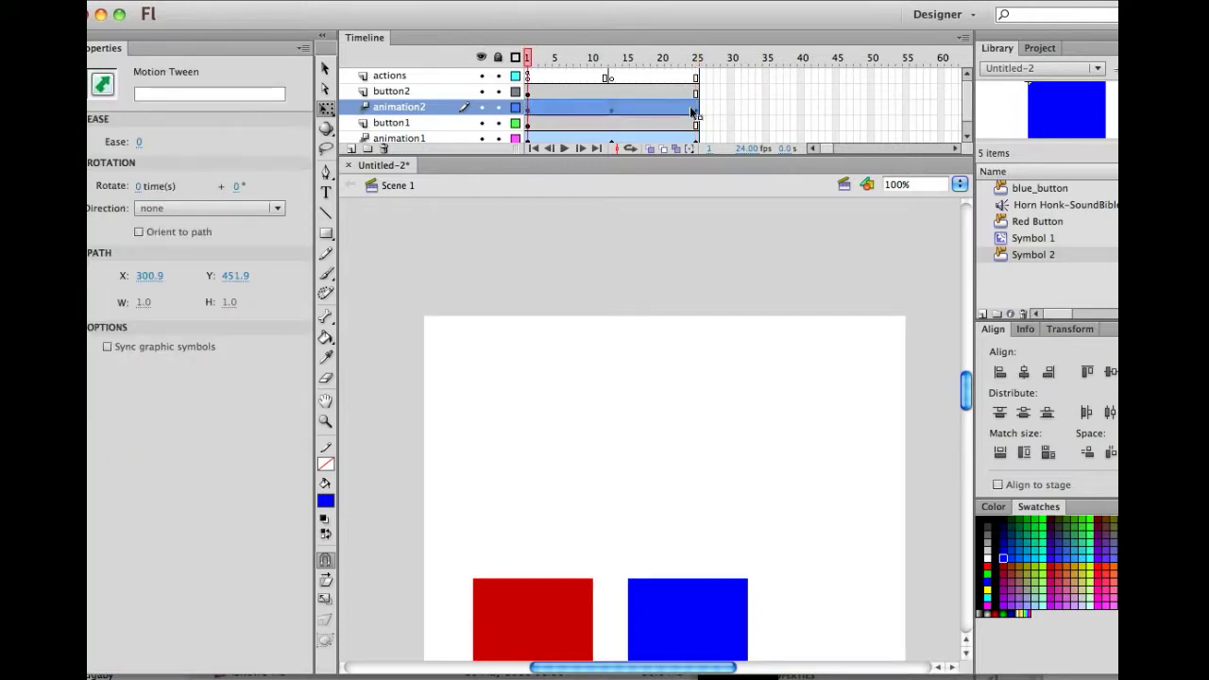
pyautogui.click(571, 110)
pyautogui.moveTo(580, 112); pyautogui.dragTo(775, 116)
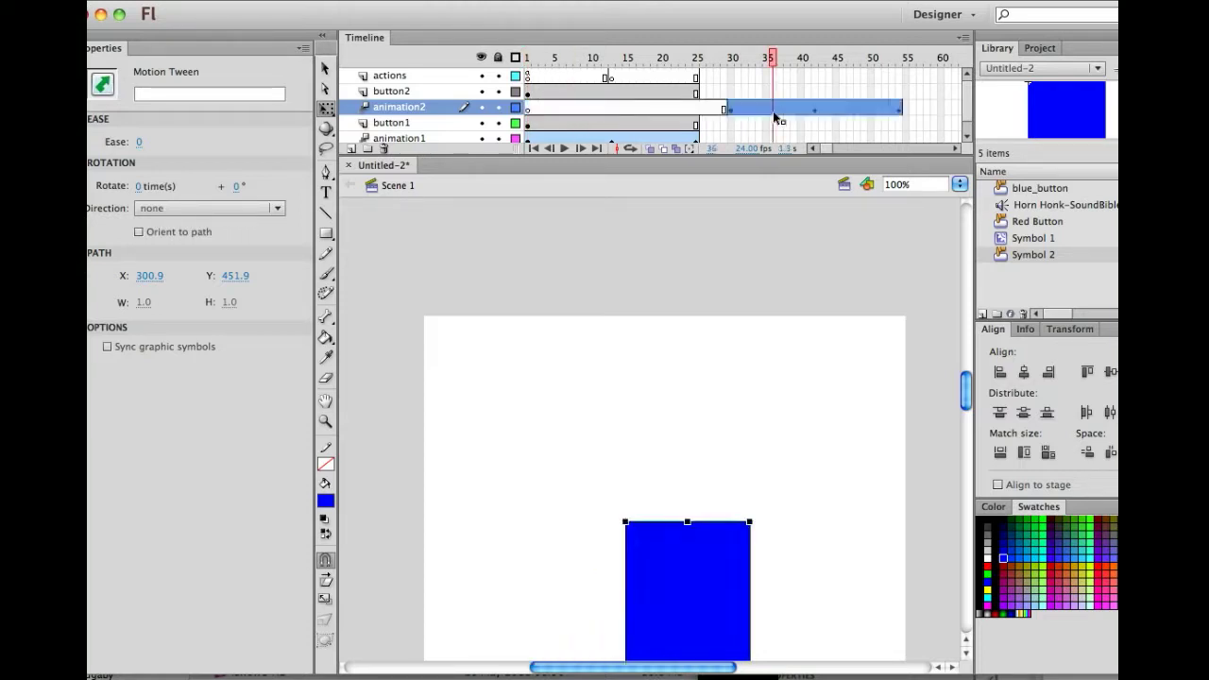
pyautogui.click(527, 112)
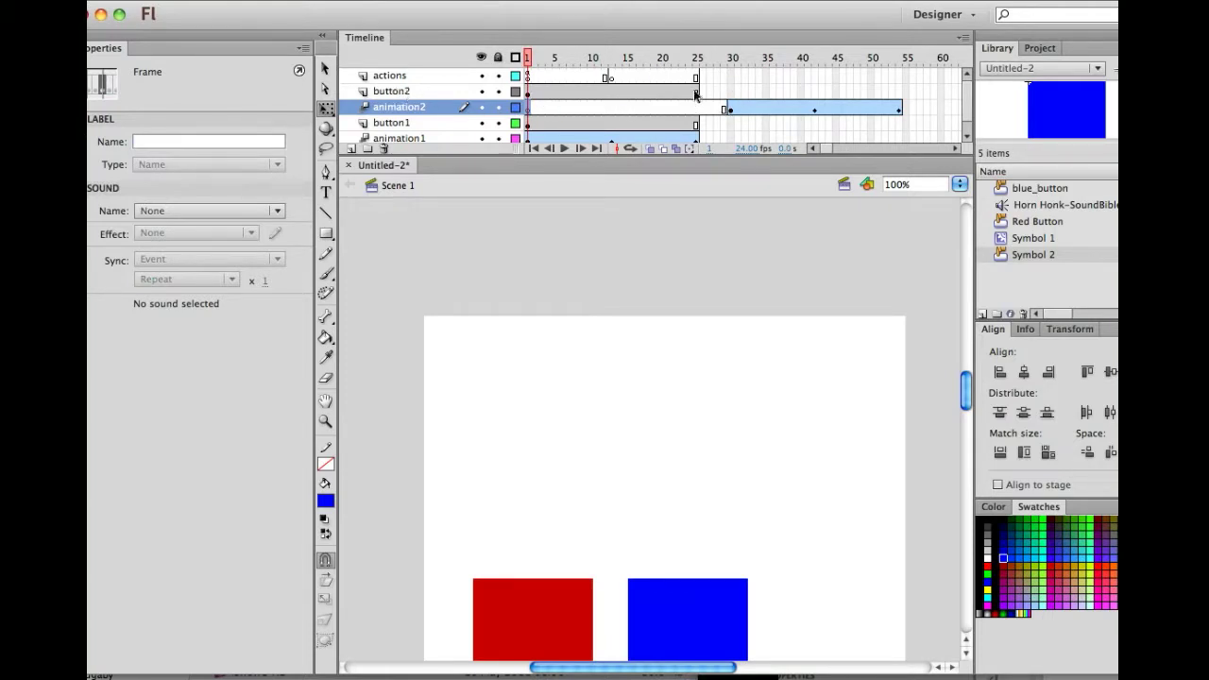
# Extend the button2 layer to frame 54 by inserting a frame there.
pyautogui.click(391, 91)
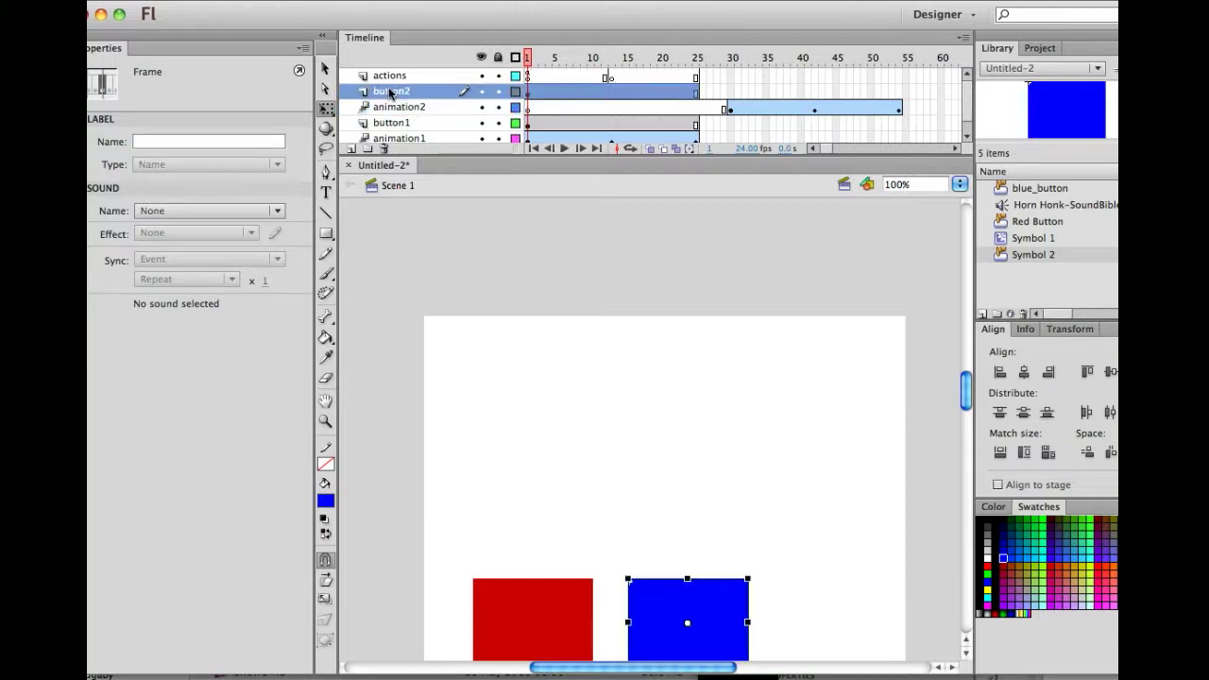
pyautogui.click(899, 92)
pyautogui.rightClick(900, 94)
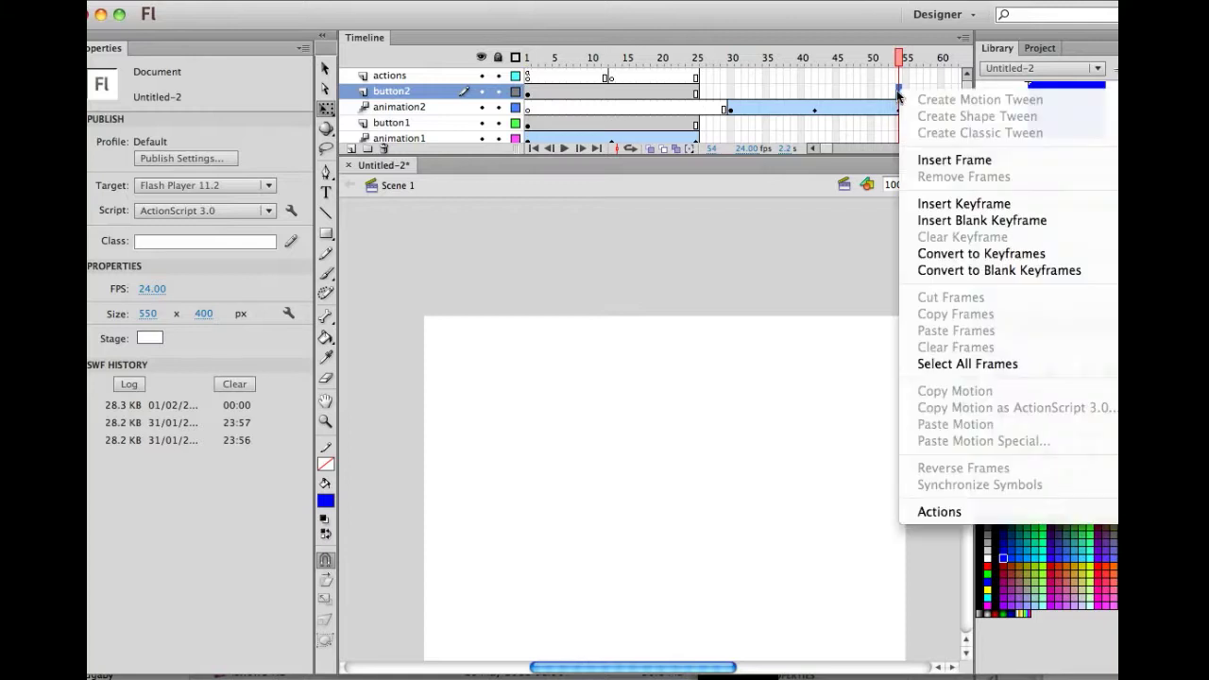
pyautogui.click(927, 160)
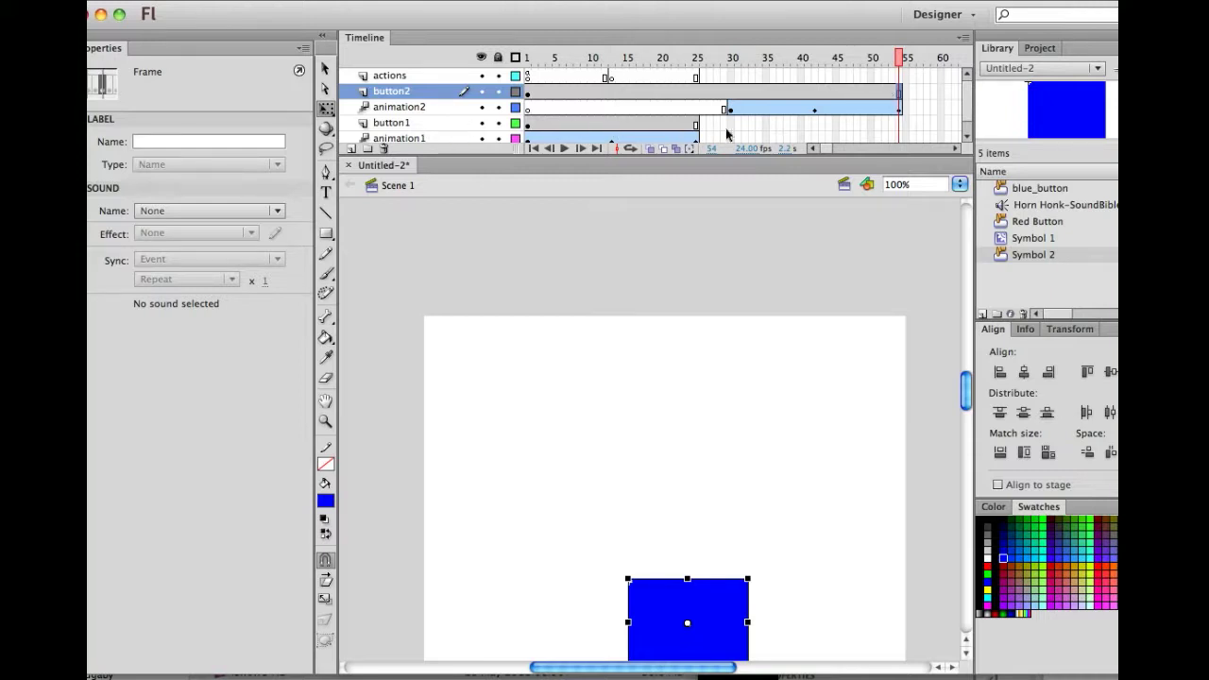
# Extend the button1 layer to frame 54 by inserting a frame there.
pyautogui.click(898, 125)
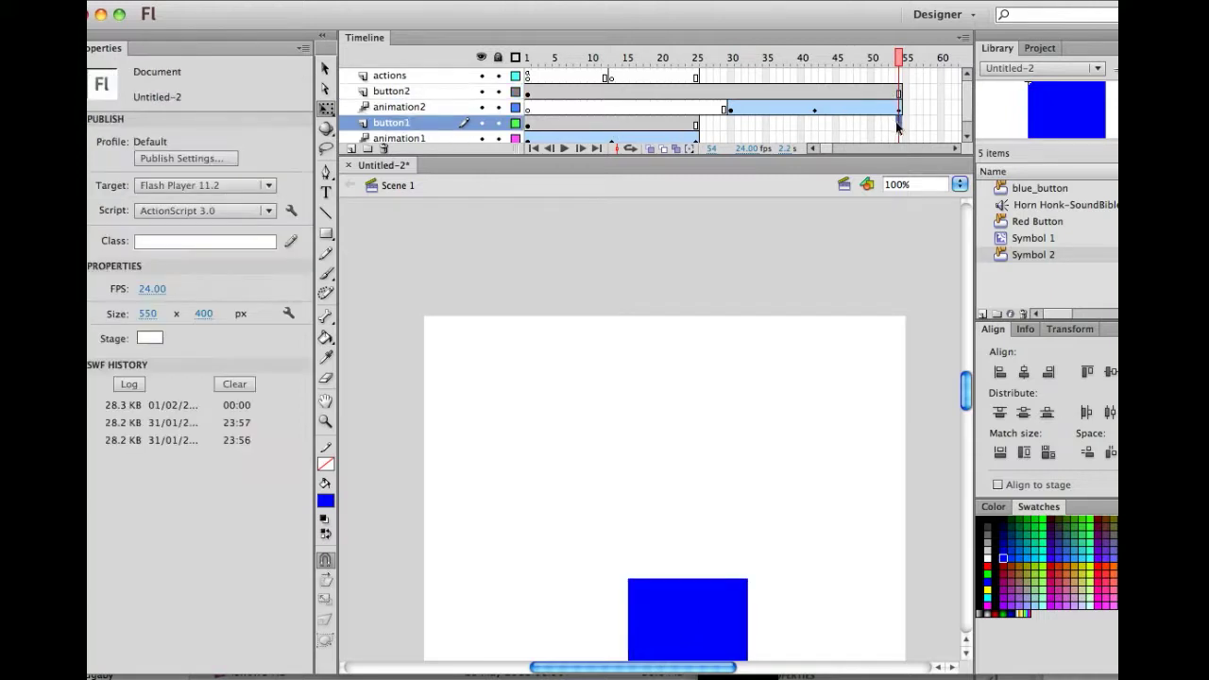
pyautogui.rightClick(897, 125)
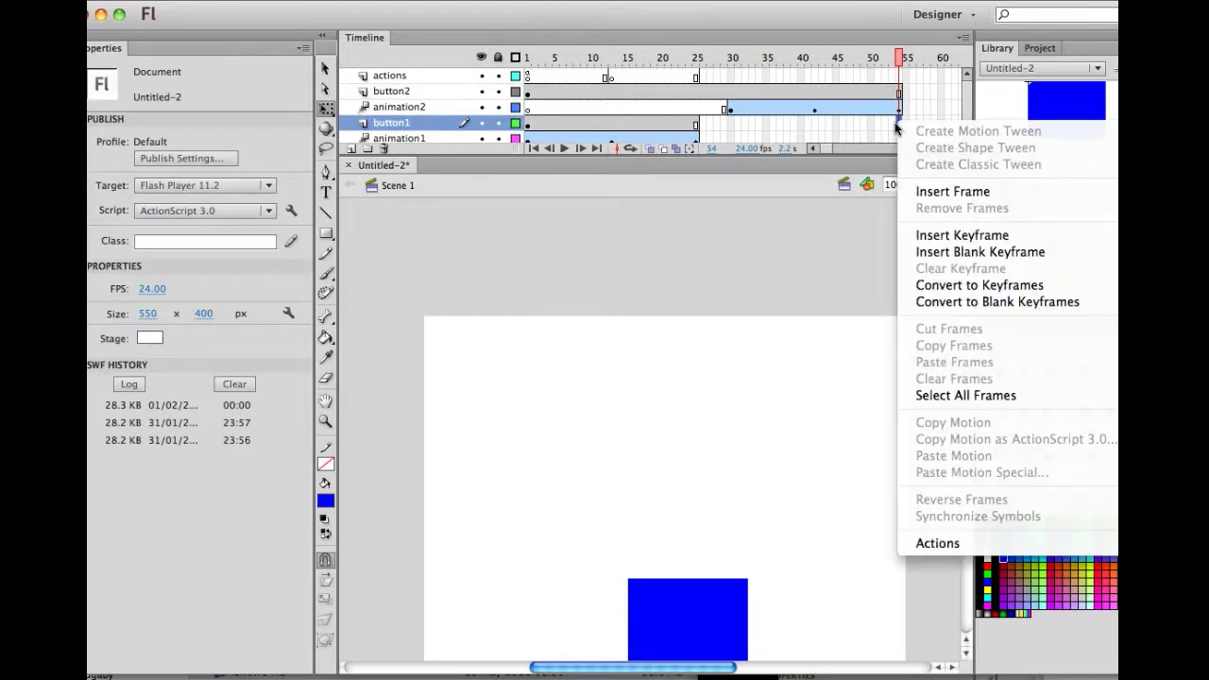
pyautogui.click(931, 196)
pyautogui.scroll(-3, 748, 482)
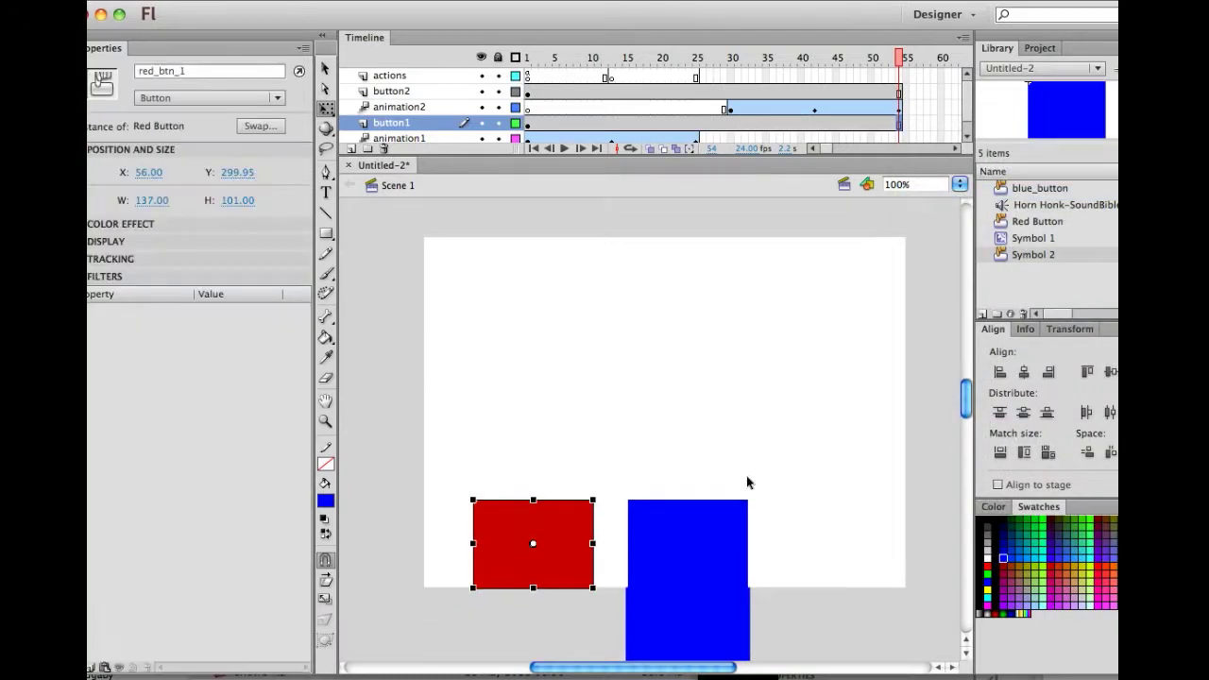
# In the actions layer's frame 1 script, change the blue_btn click function's call to gotoAndPlay(30).
pyautogui.click(713, 524)
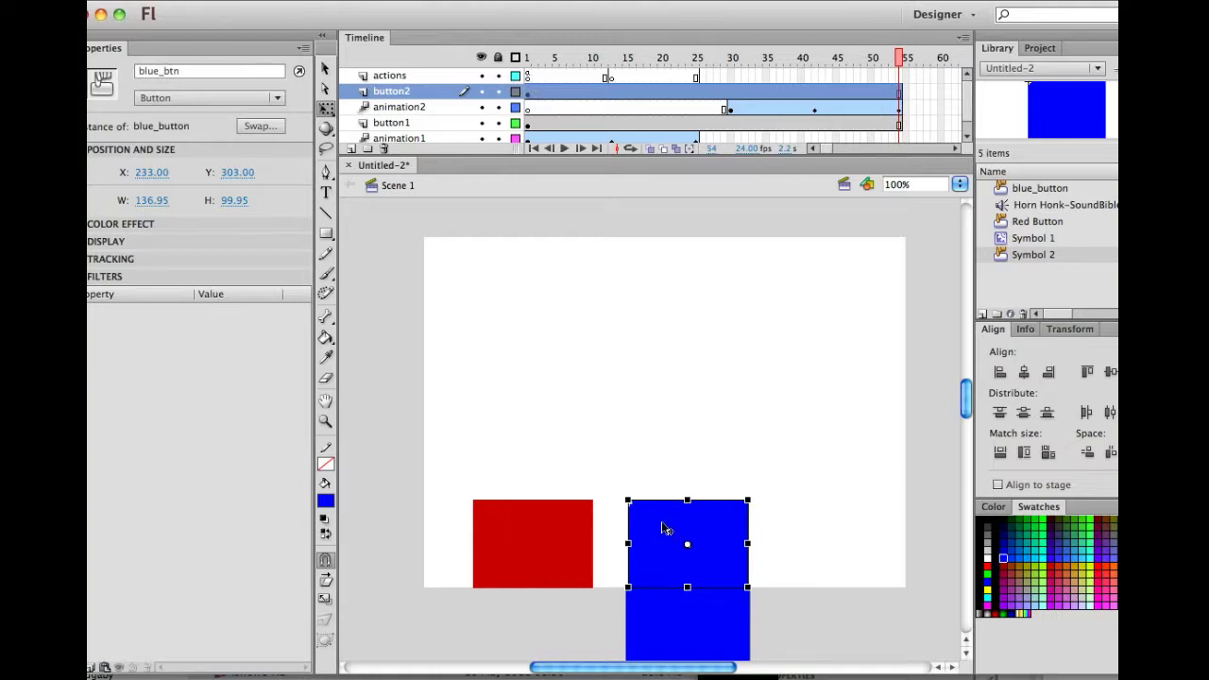
pyautogui.click(528, 77)
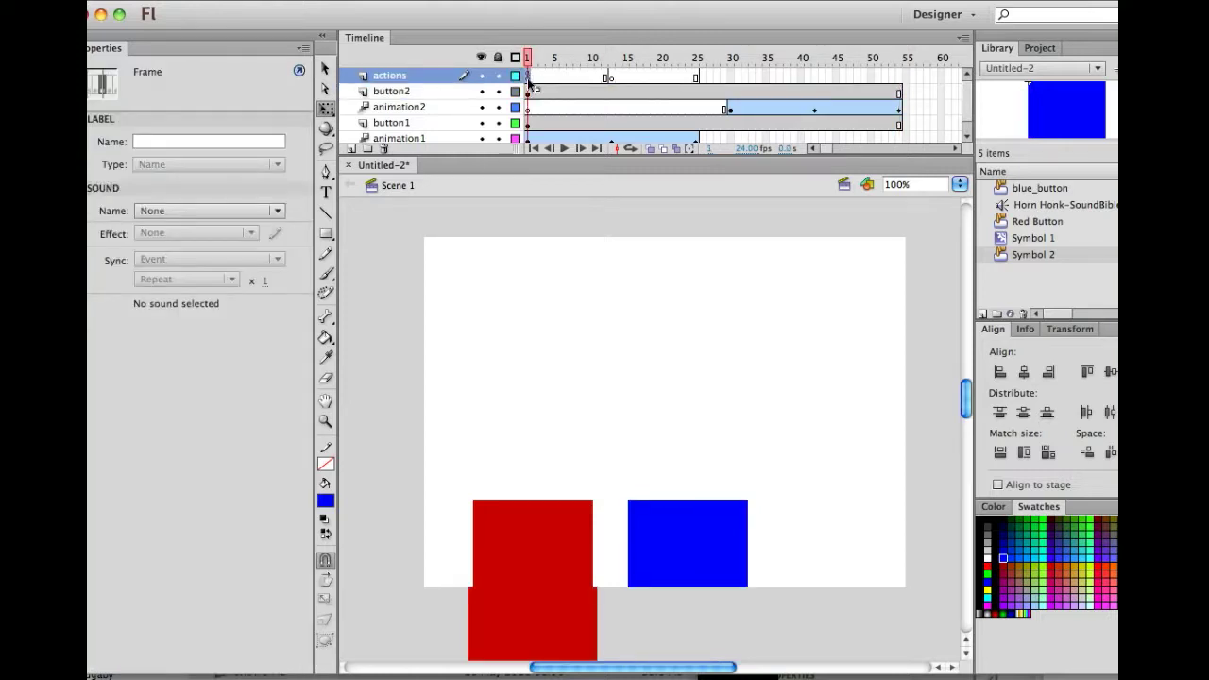
pyautogui.click(633, 2)
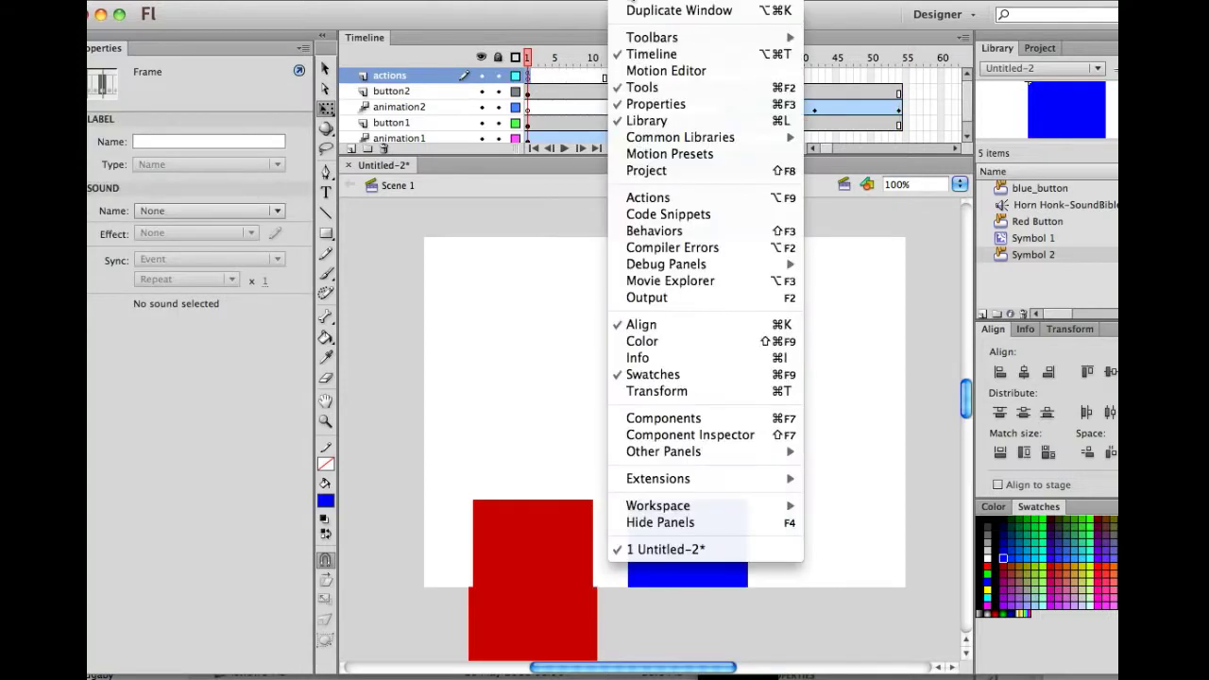
pyautogui.click(653, 196)
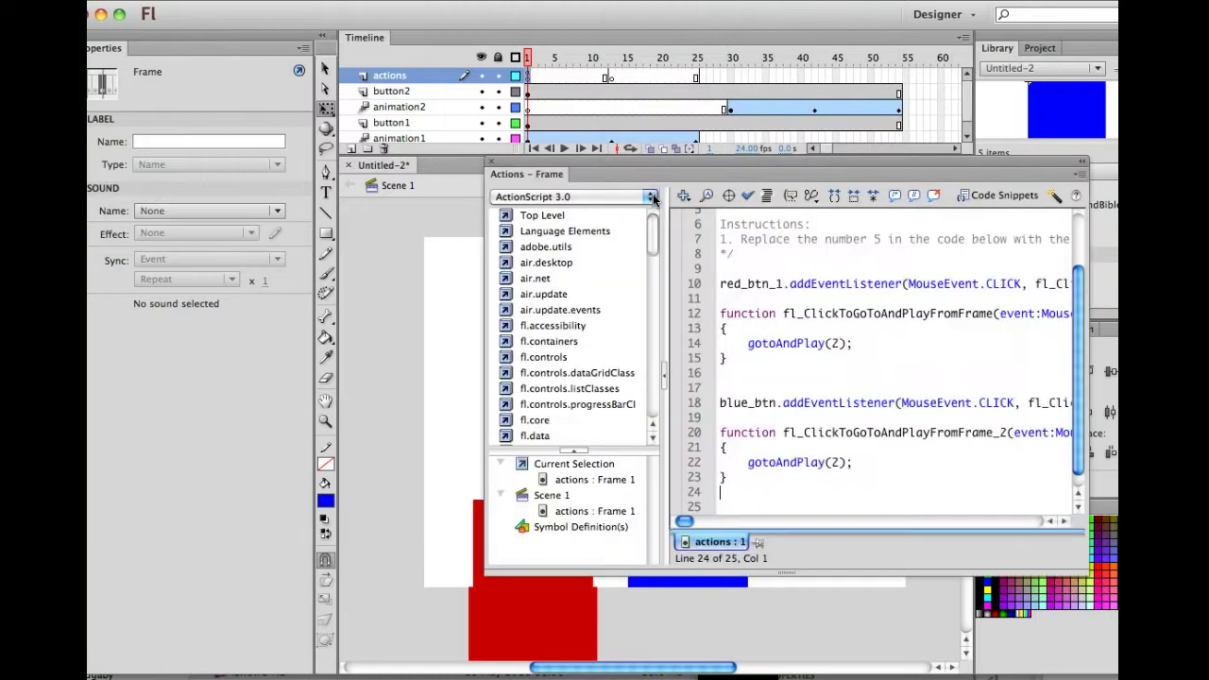
pyautogui.moveTo(777, 403); pyautogui.dragTo(717, 402)
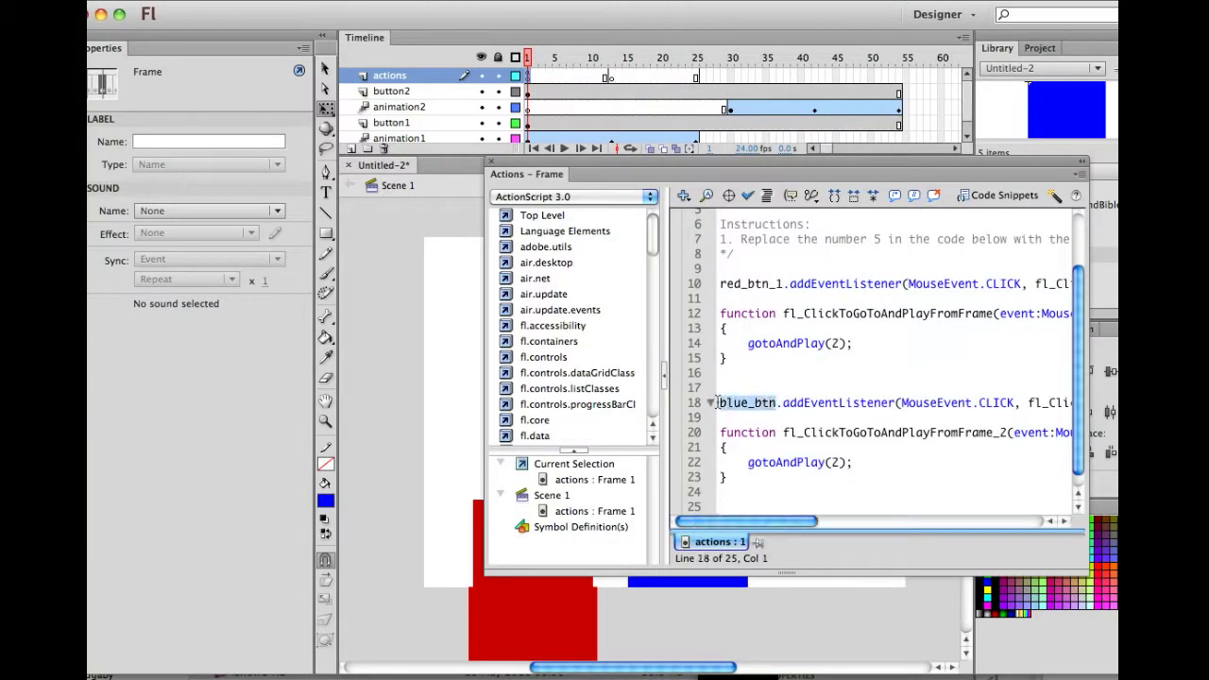
pyautogui.click(832, 463)
pyautogui.write('30')
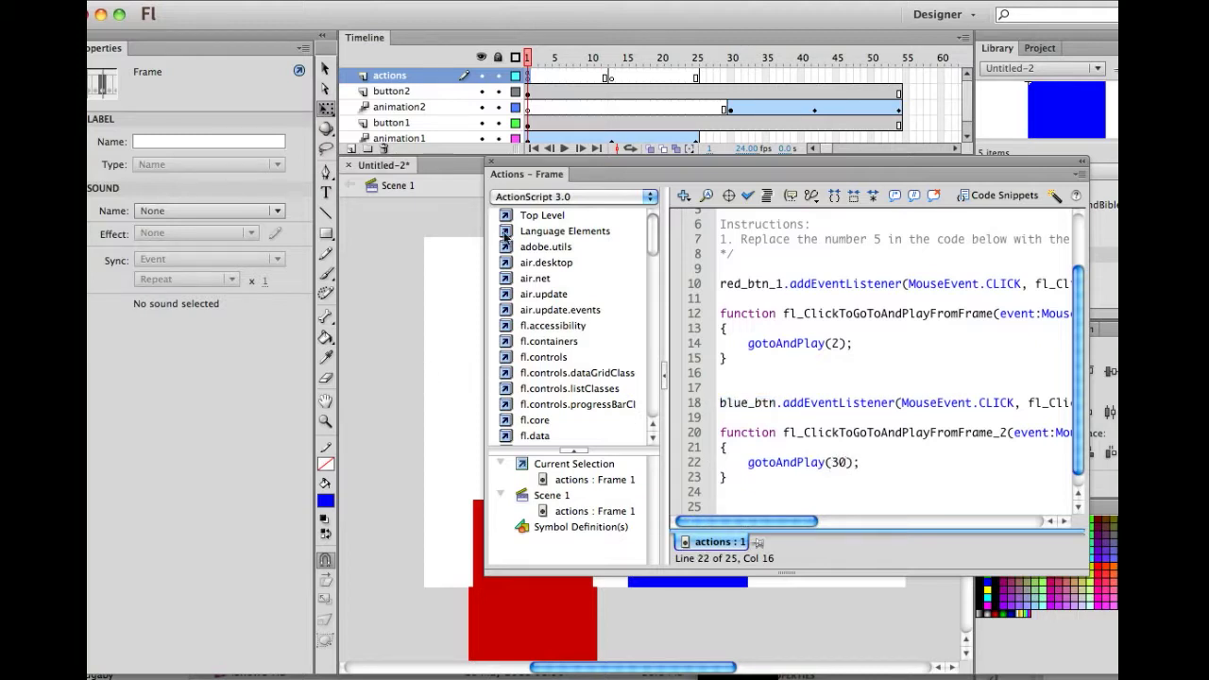
# Move the code window off the stage and test the movie by triggering the blue and red buttons.
pyautogui.moveTo(565, 165); pyautogui.dragTo(807, 299)
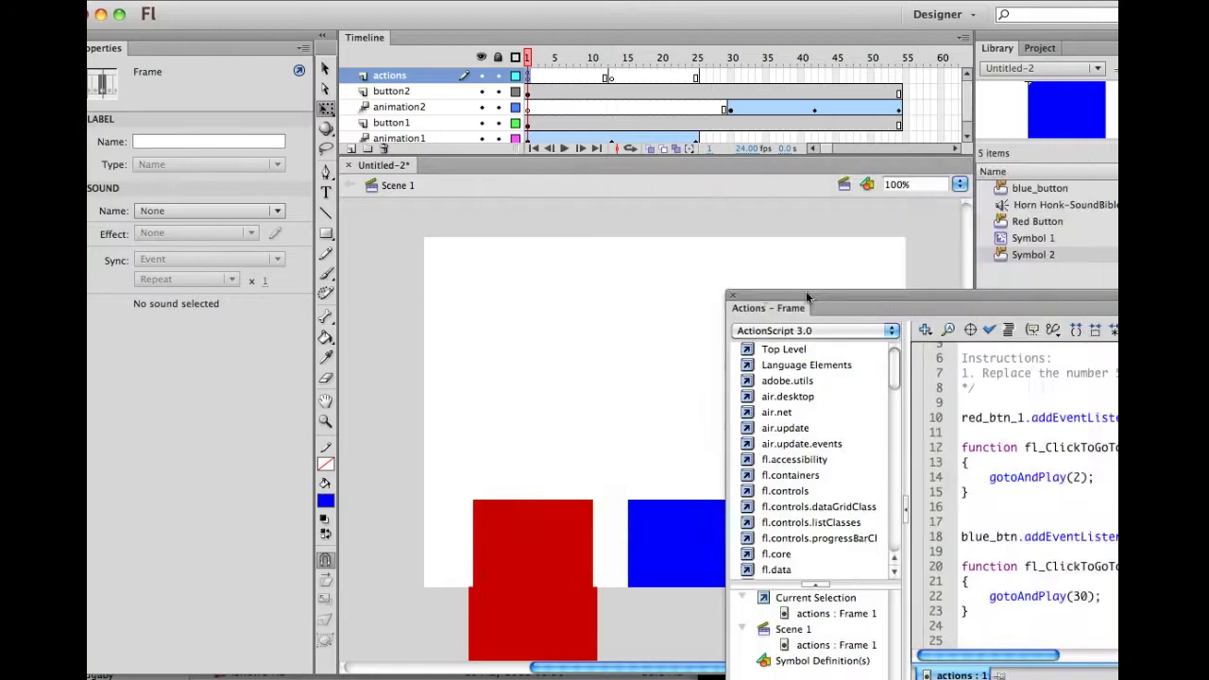
pyautogui.click(514, 309)
pyautogui.press('super+Return')
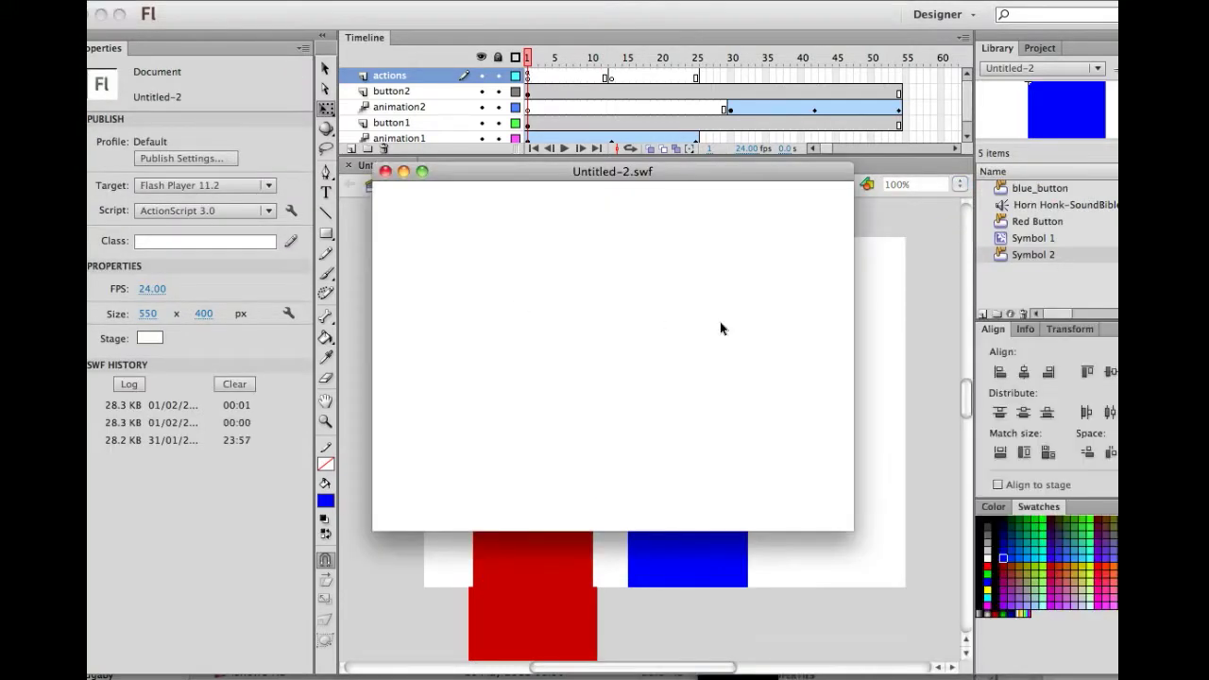
pyautogui.click(656, 502)
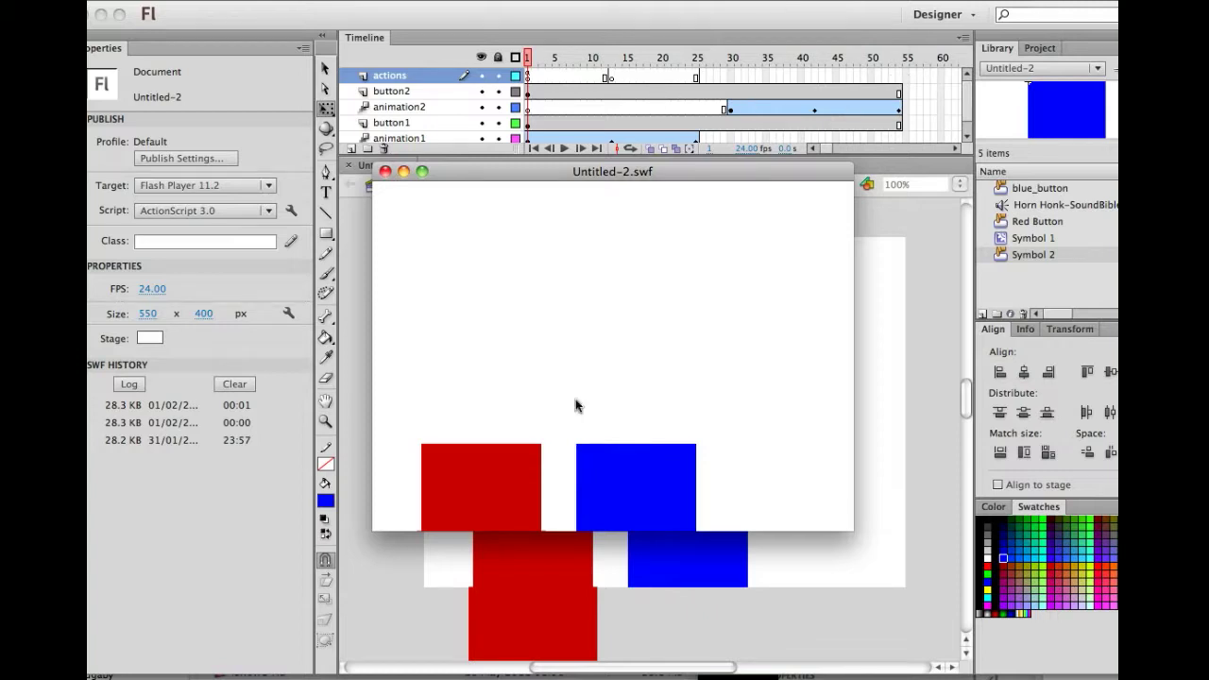
pyautogui.click(506, 492)
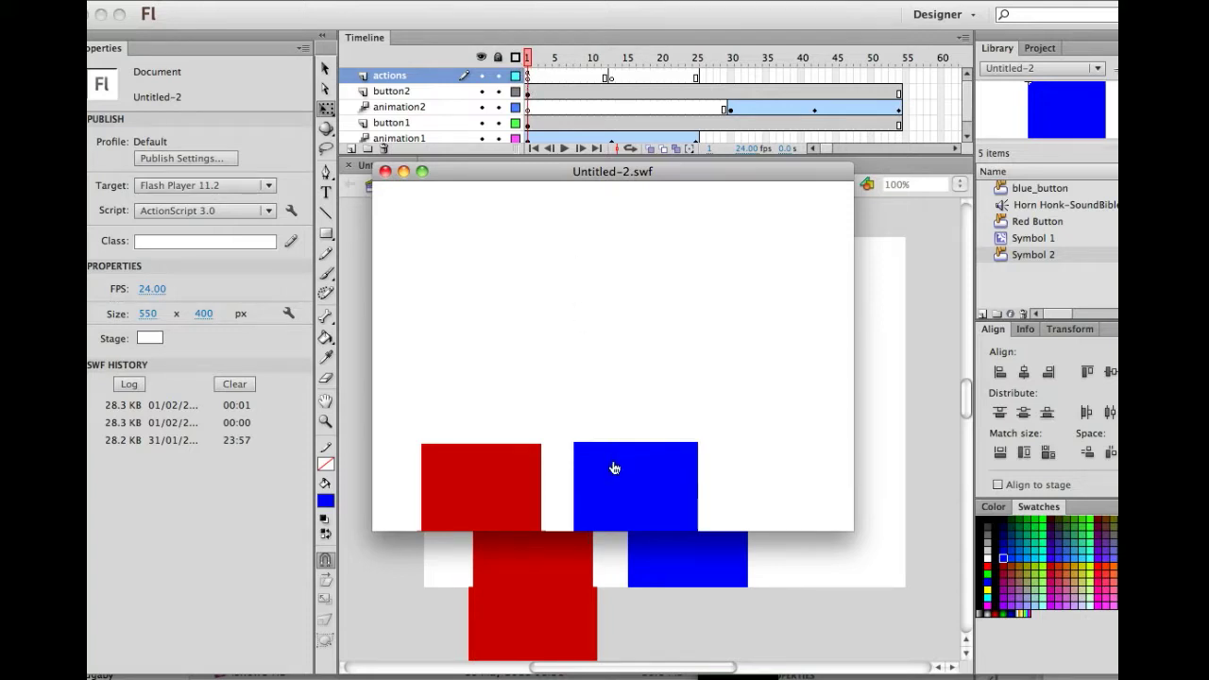
pyautogui.click(521, 462)
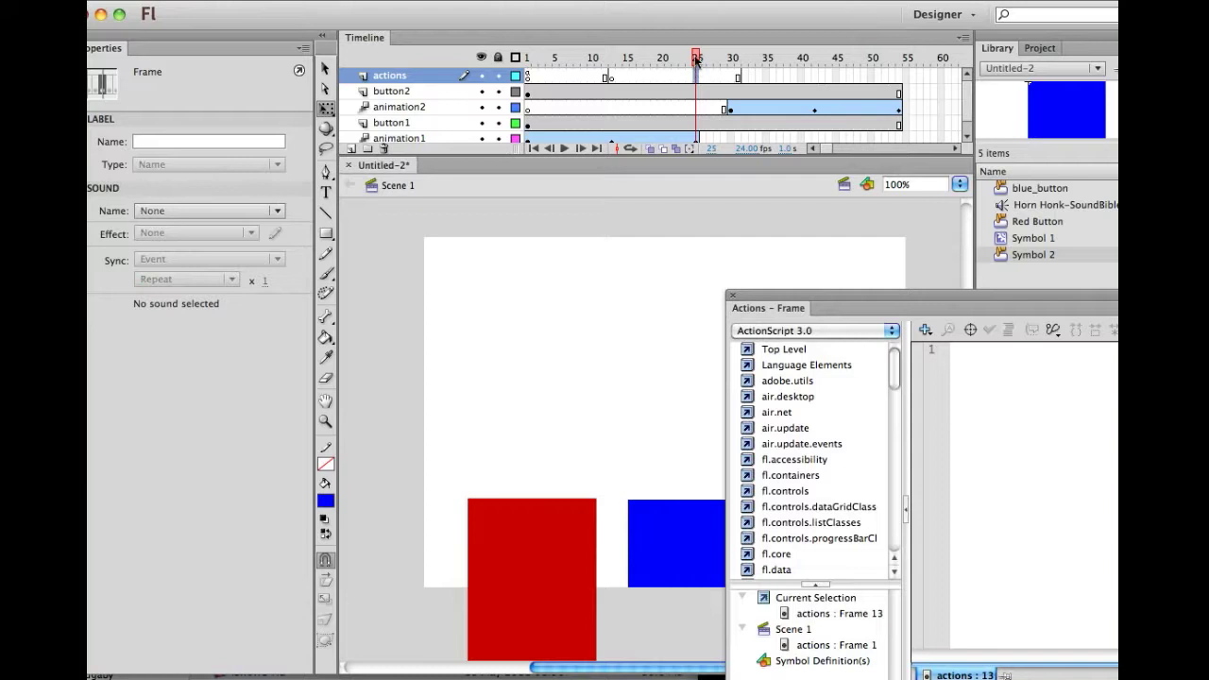
# Insert a blank keyframe at frame 25 of the actions layer, where the animation1 tween ends.
pyautogui.moveTo(697, 59)
pyautogui.mouseDown()
pyautogui.moveTo(523, 57)
pyautogui.moveTo(725, 71)
pyautogui.moveTo(694, 73)
pyautogui.mouseUp()
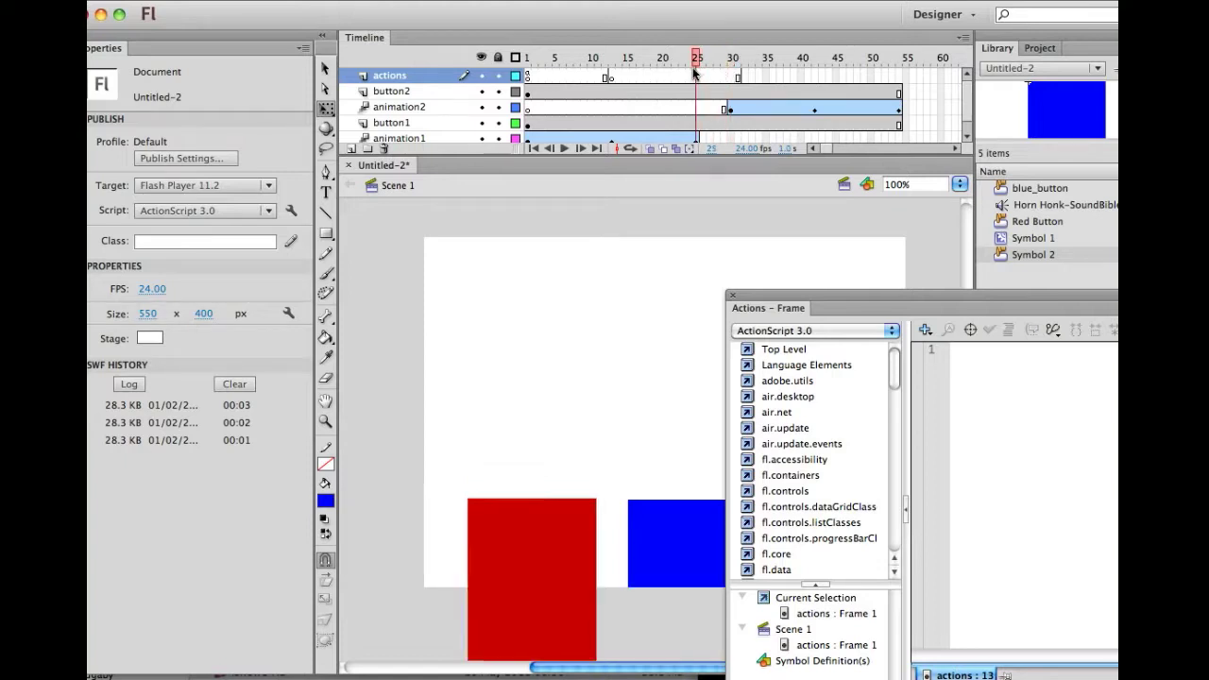
pyautogui.scroll(-1, 663, 102)
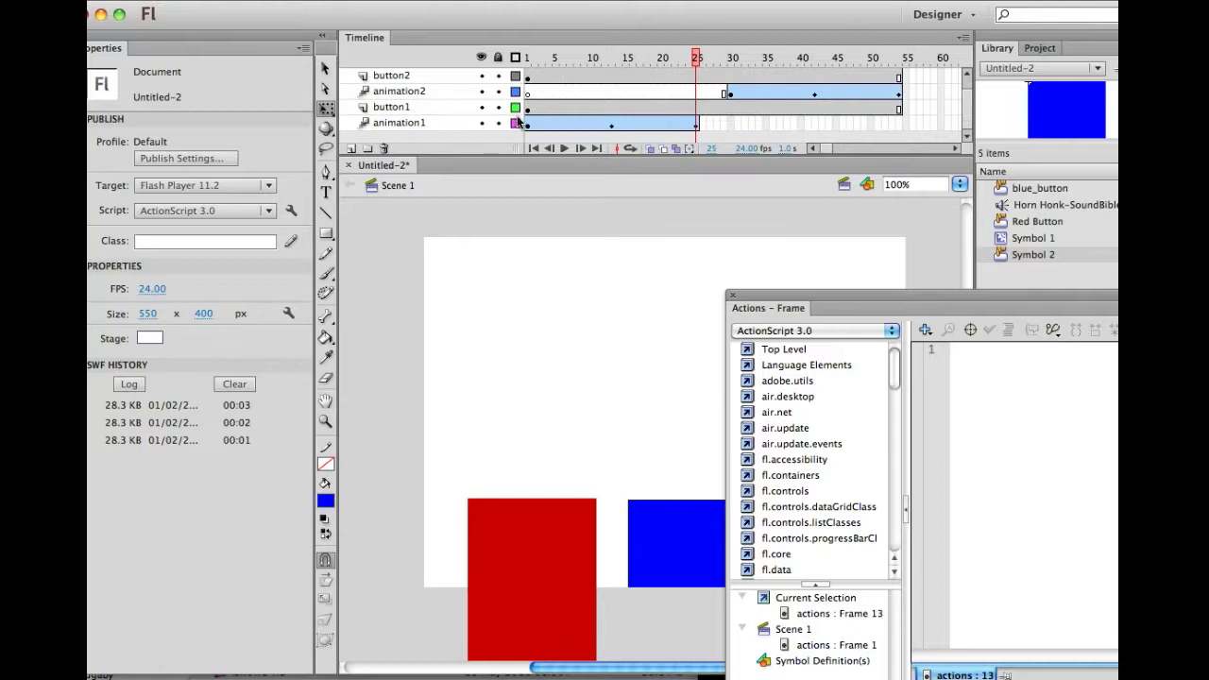
pyautogui.scroll(1, 692, 128)
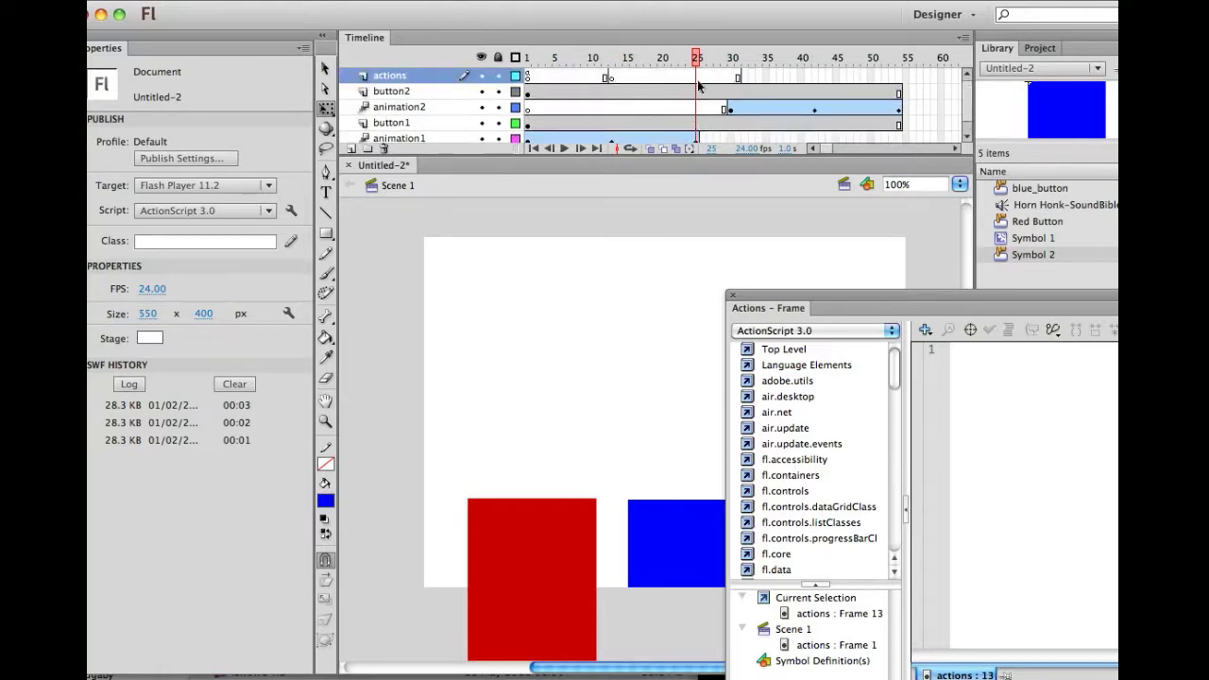
pyautogui.click(695, 77)
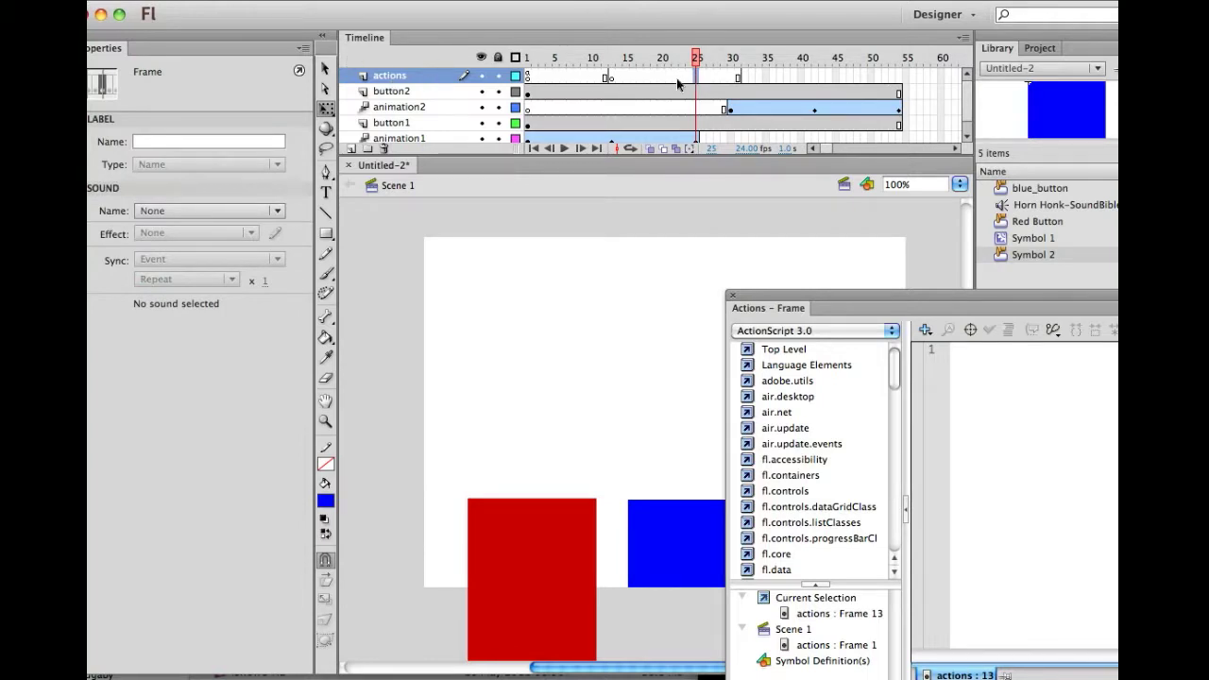
pyautogui.rightClick(697, 77)
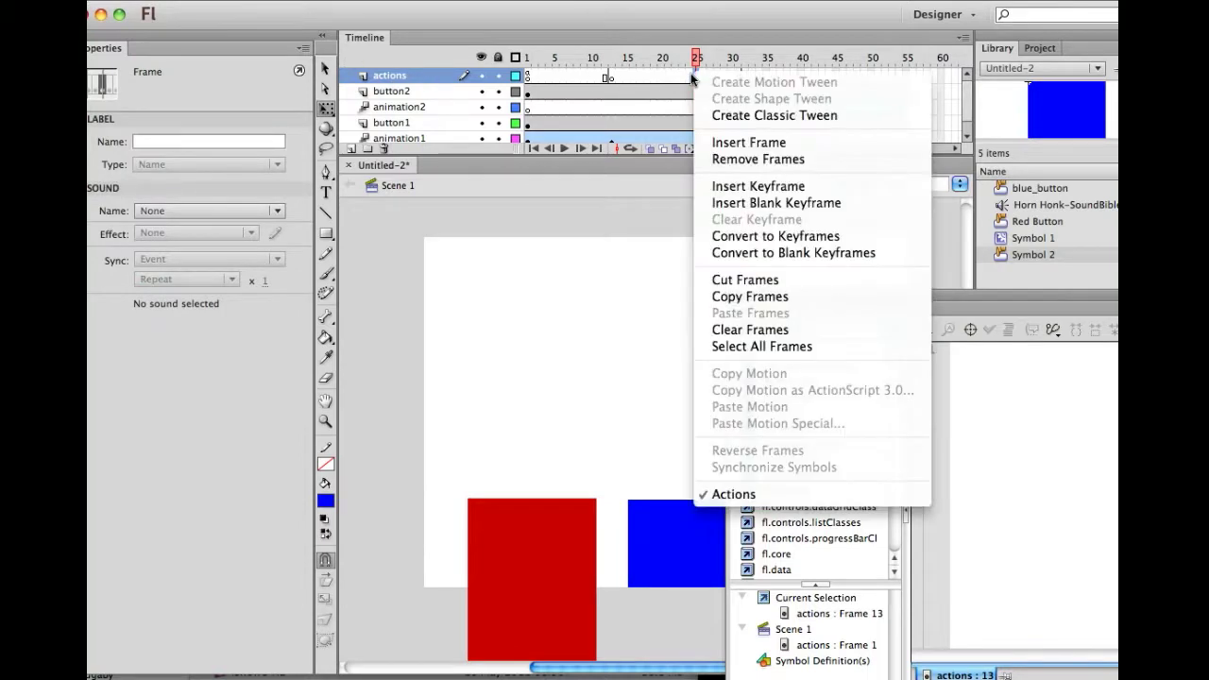
pyautogui.click(745, 210)
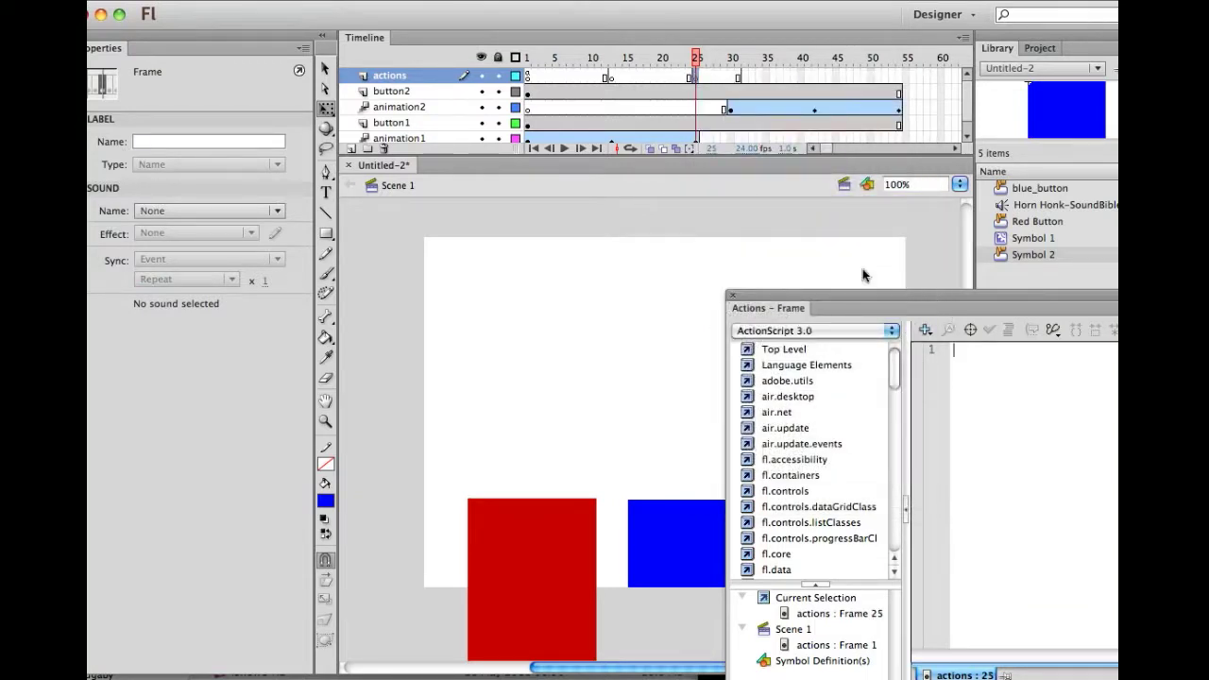
# Add the script gotoAndPlay(1); to the actions layer's keyframe at frame 25.
pyautogui.moveTo(892, 283); pyautogui.dragTo(755, 233)
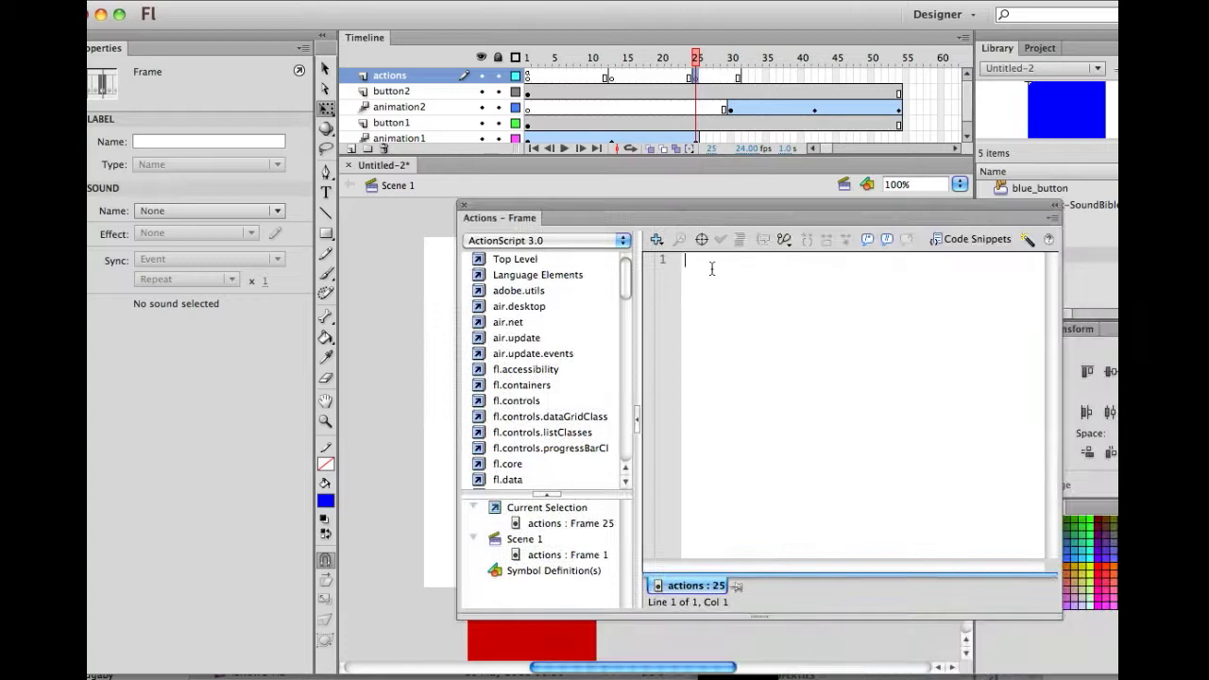
pyautogui.write('goto')
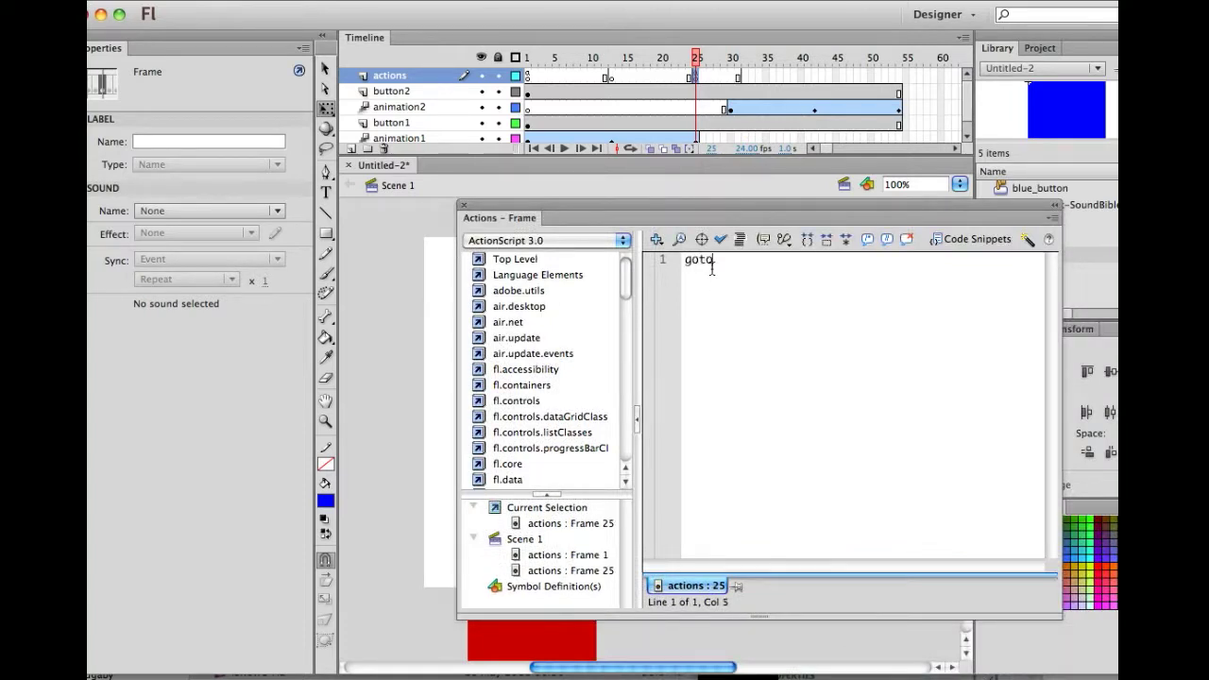
pyautogui.write('AndPlay(')
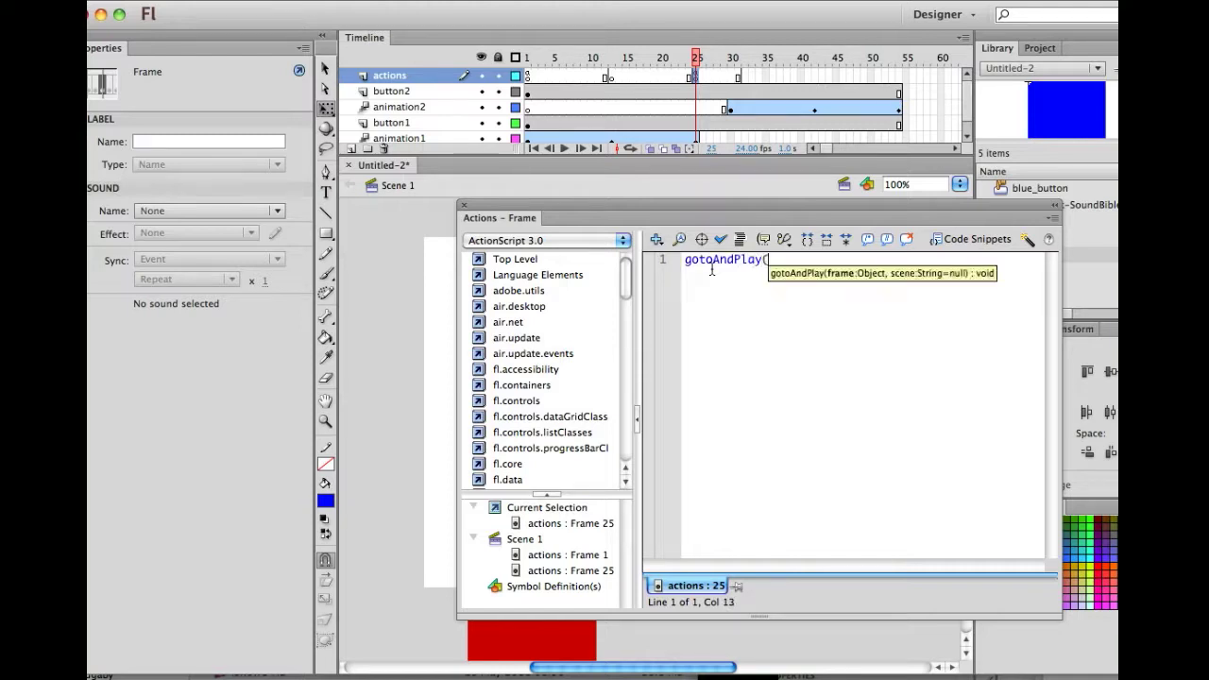
pyautogui.write('1);')
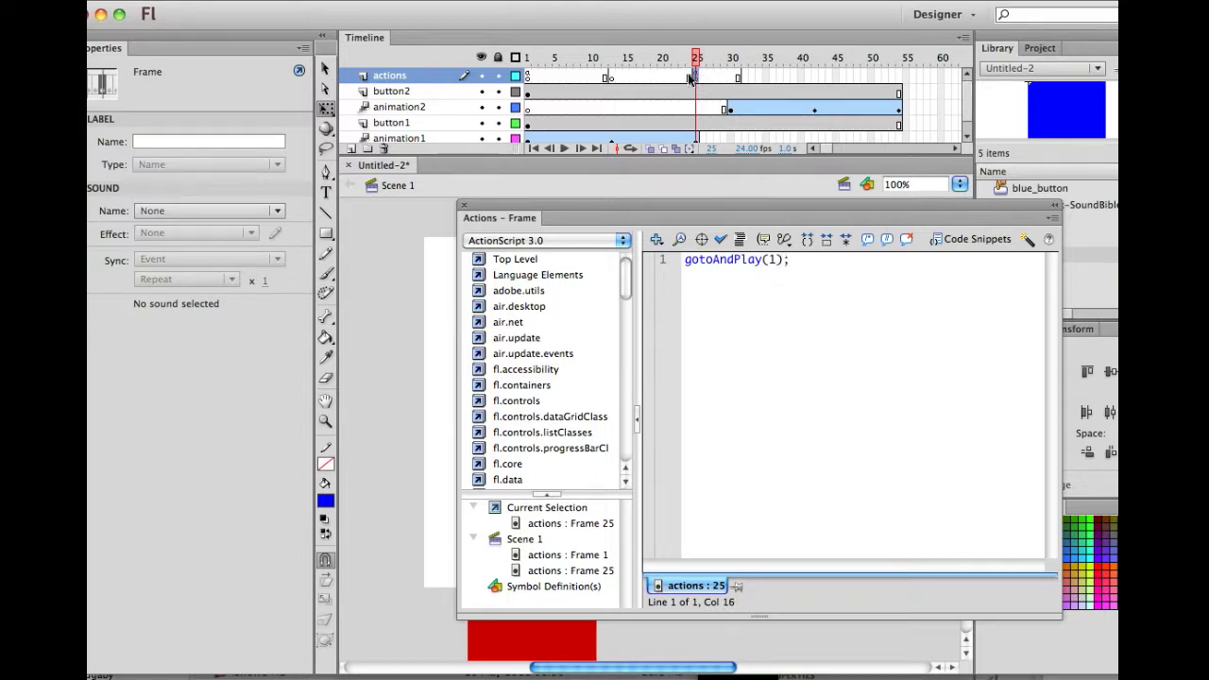
# Return the playhead to frame 1, move the code window clear of the stage, and test the movie again.
pyautogui.moveTo(694, 59); pyautogui.dragTo(525, 71)
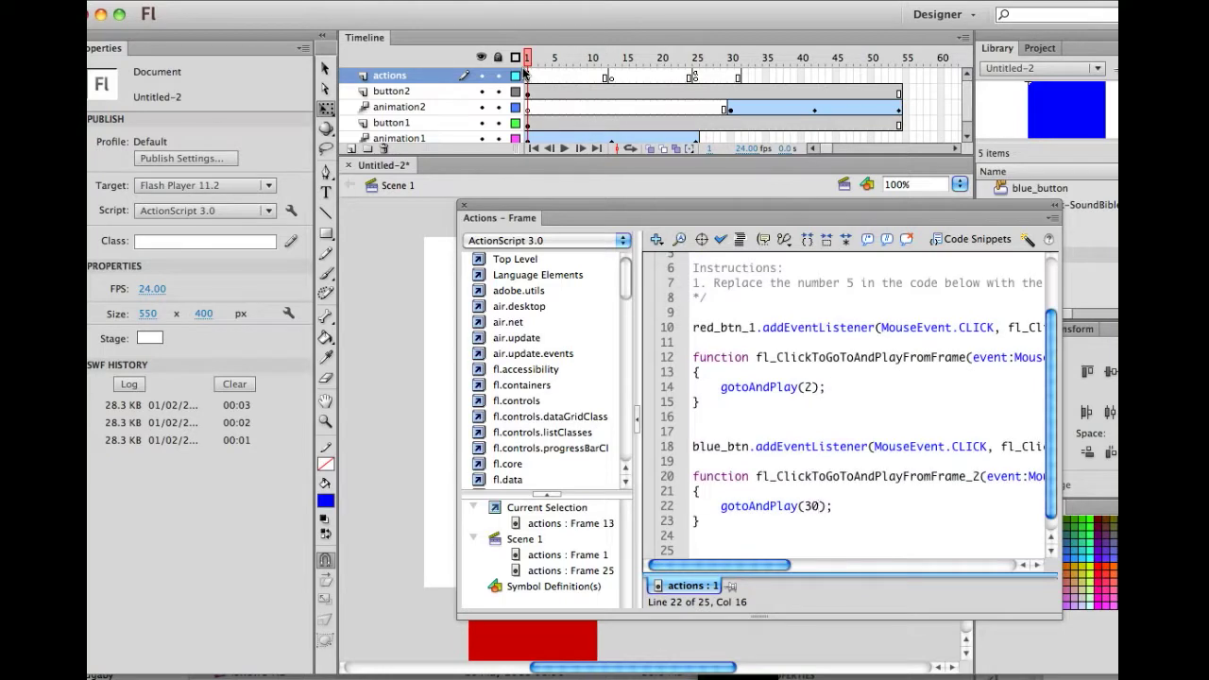
pyautogui.moveTo(580, 219); pyautogui.dragTo(1035, 401)
pyautogui.press('super+Return')
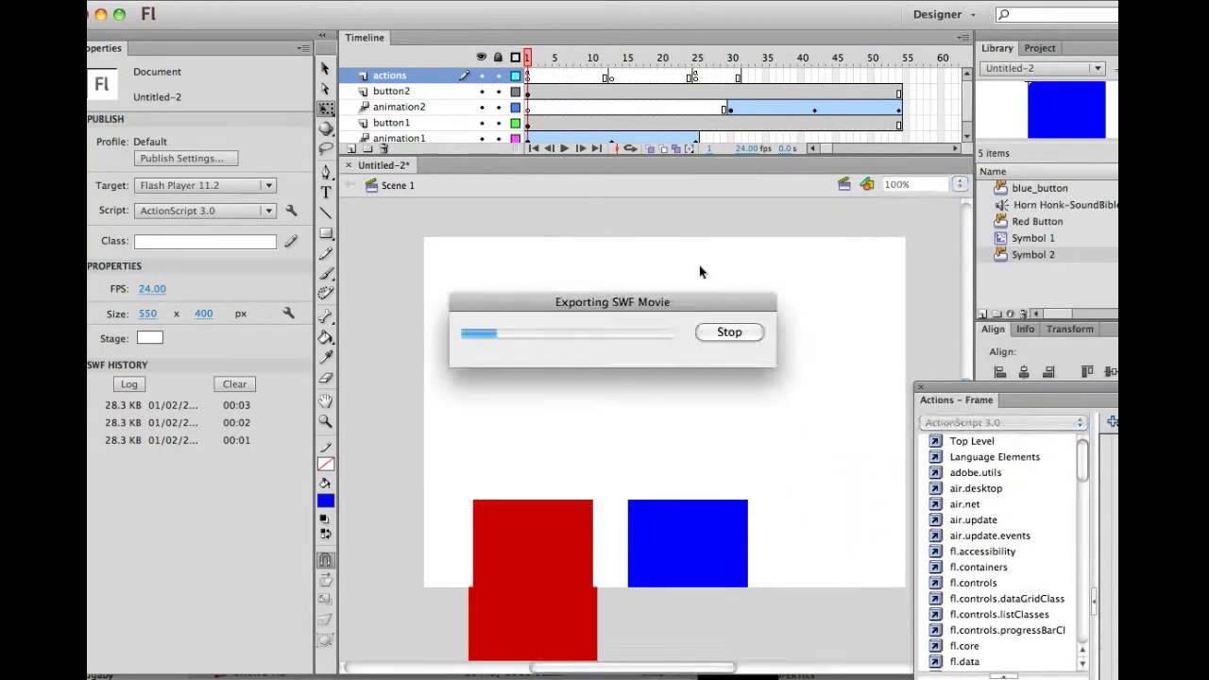